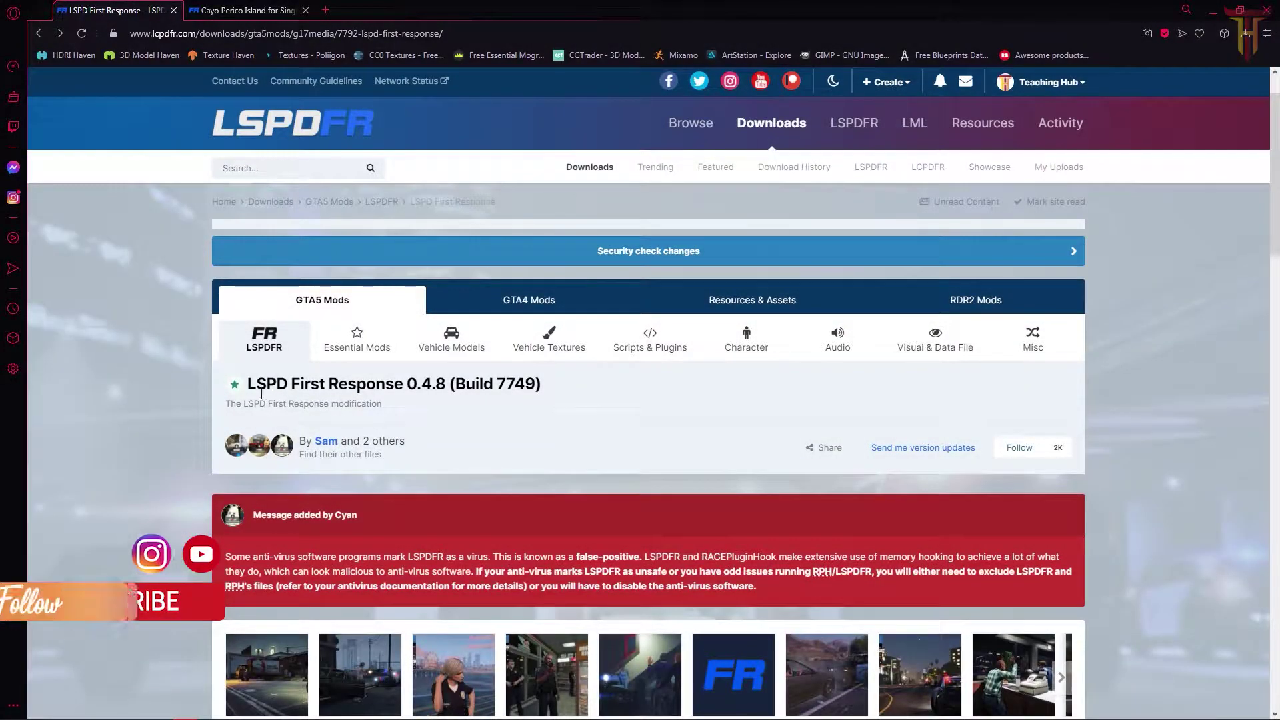
Step: Request the LSPD First Response 0.4.8 download and agree to its licence terms
drag(262, 394, 547, 390)
click(549, 392)
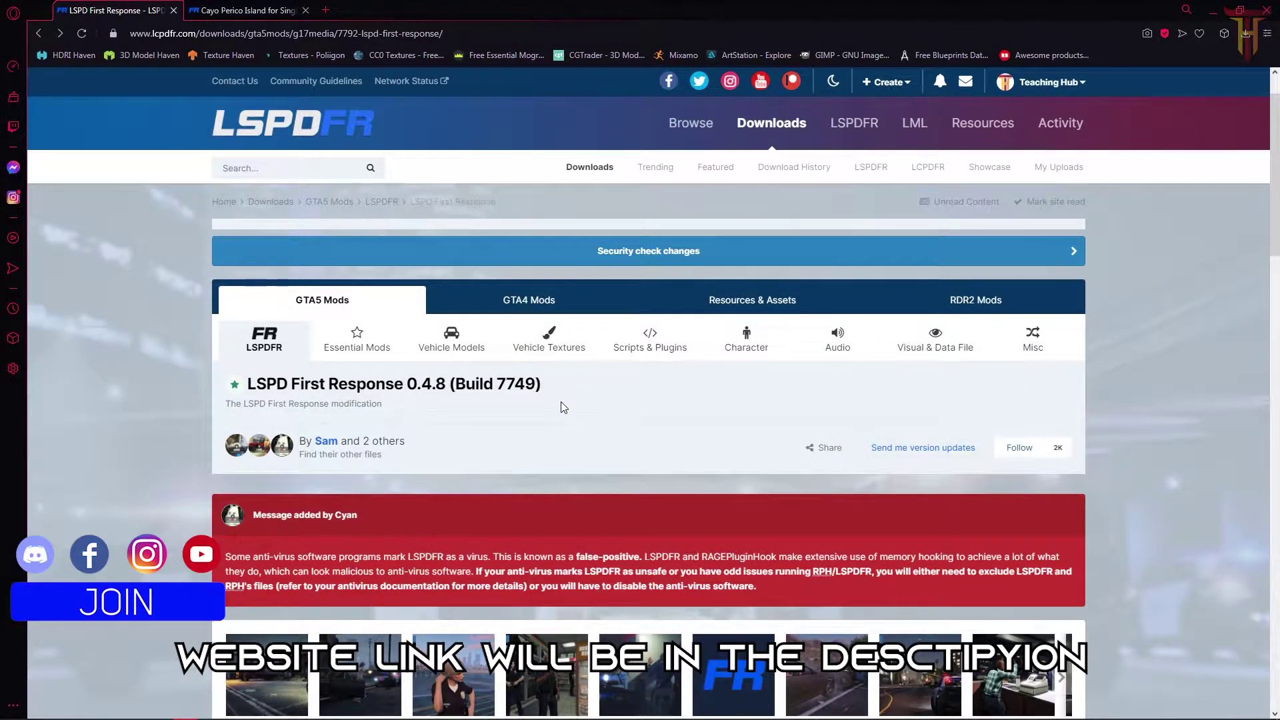
scroll(886, 412, down, 4)
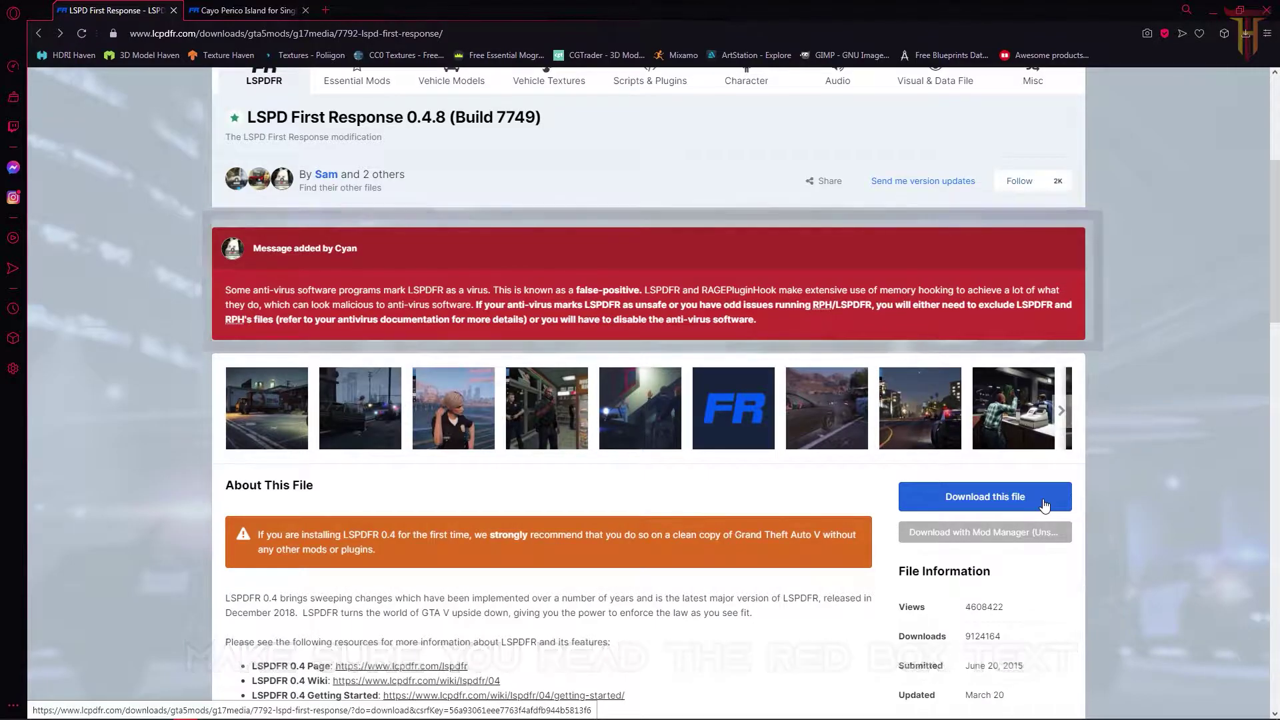
click(1045, 505)
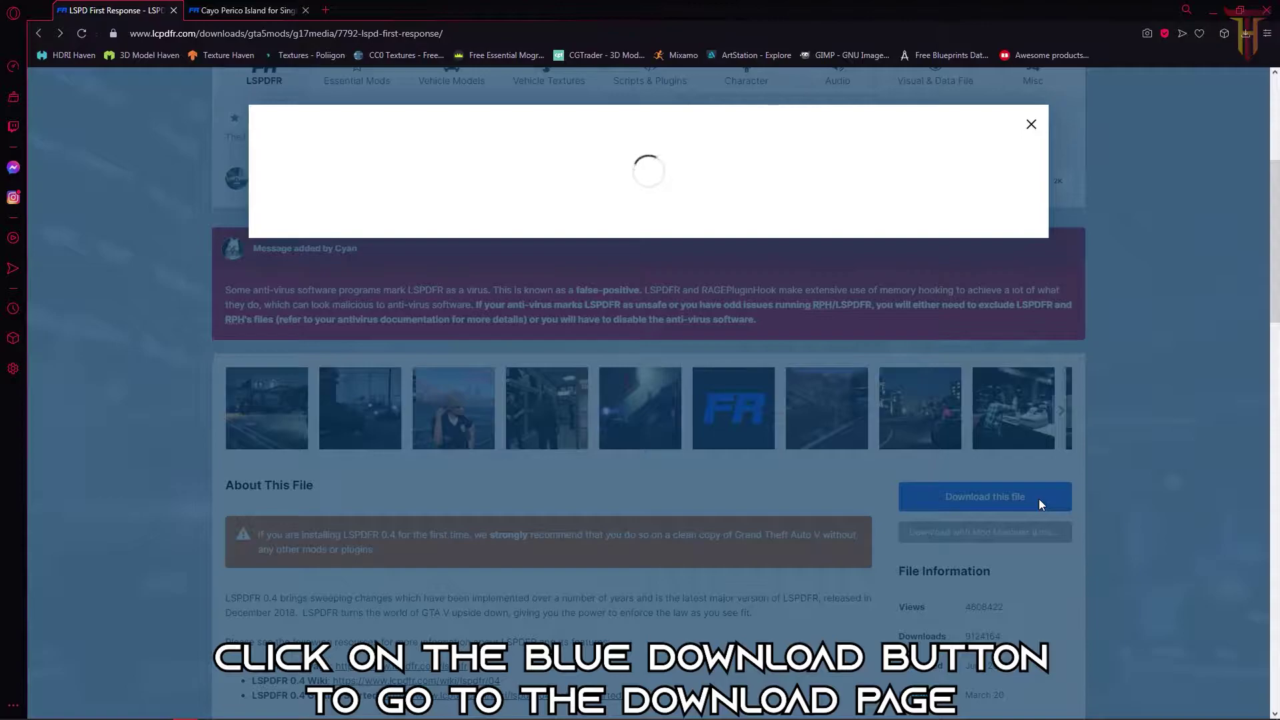
scroll(600, 465, down, 3)
scroll(598, 465, down, 20)
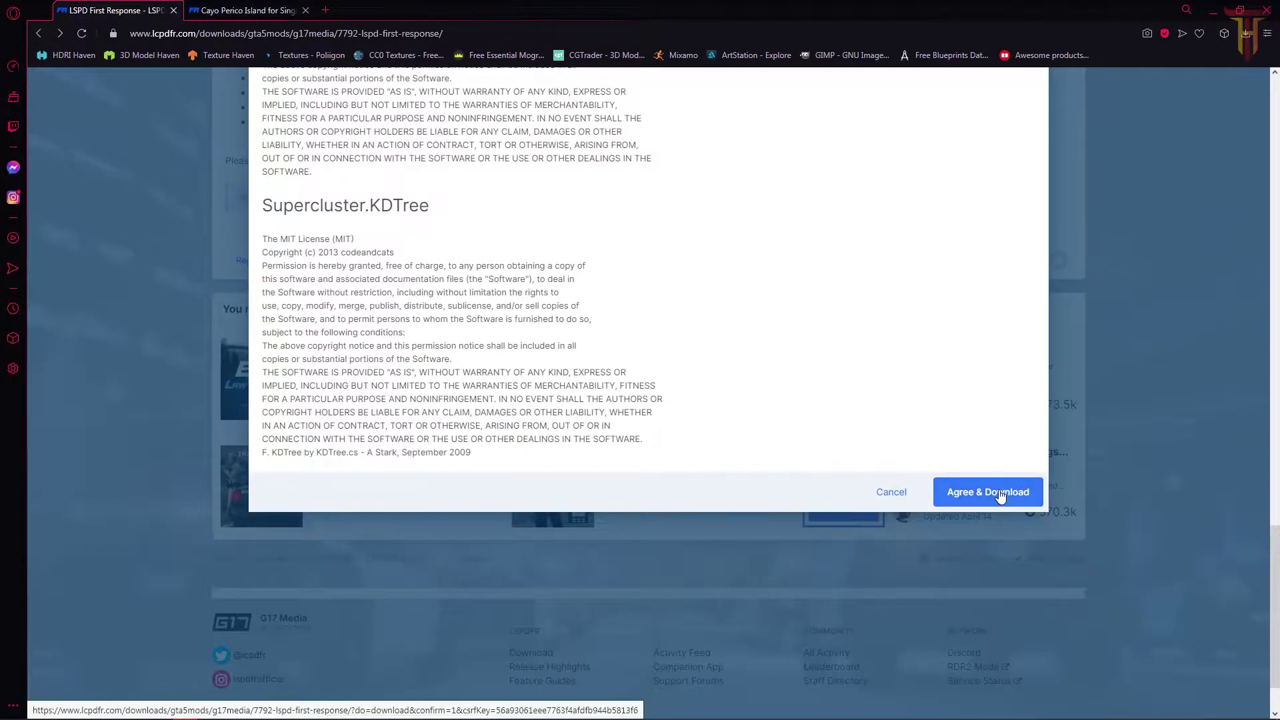
click(1000, 493)
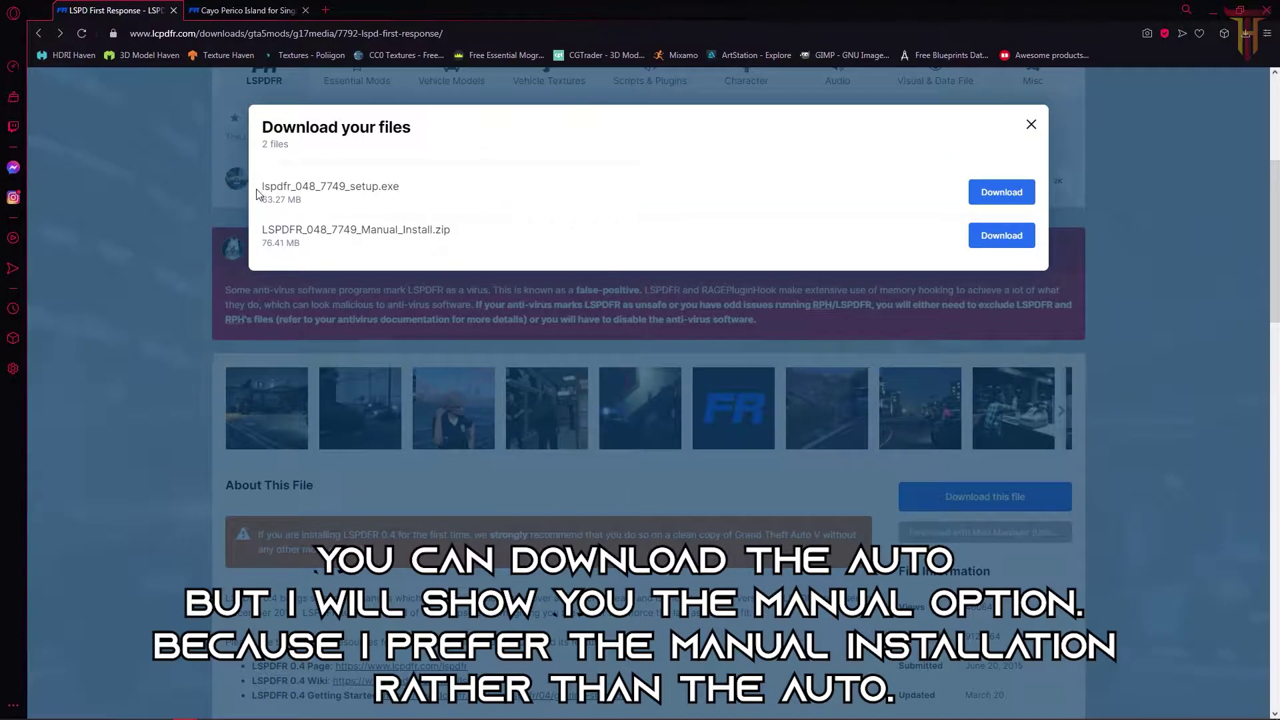
Step: Download the manual installation archive LSPDFR_048_7749_Manual_Install.zip
drag(452, 231, 438, 237)
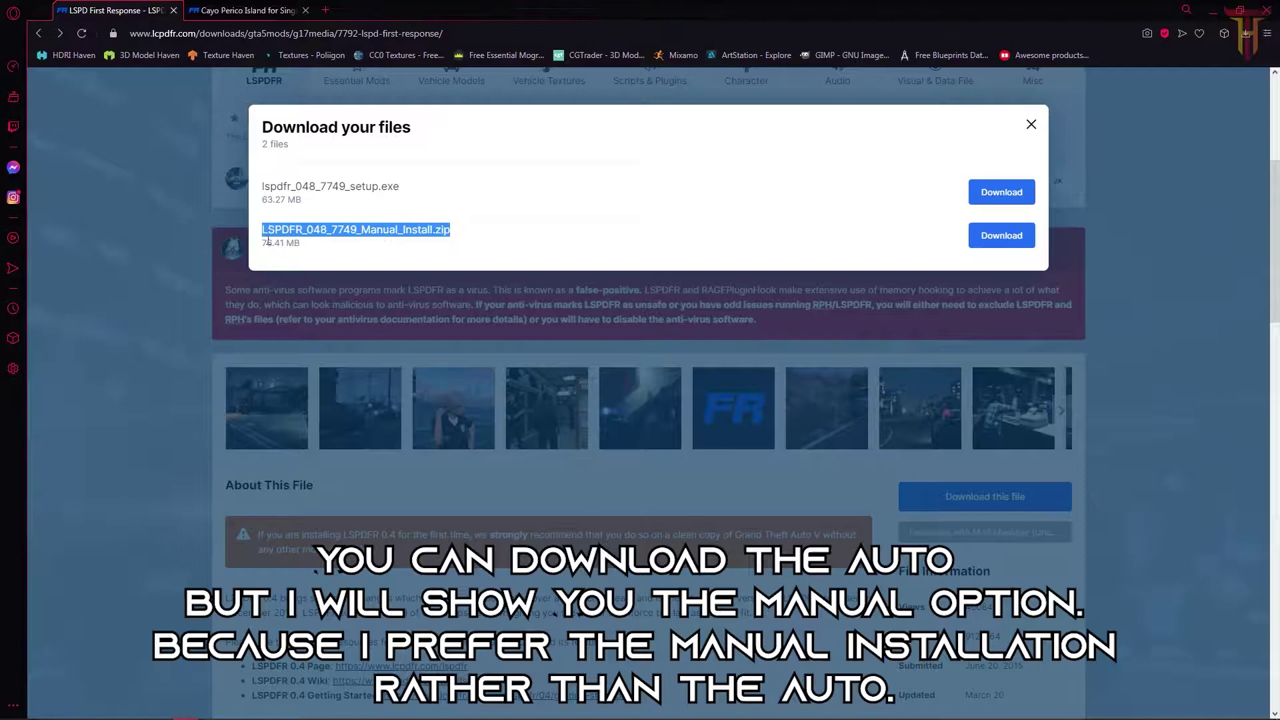
click(464, 245)
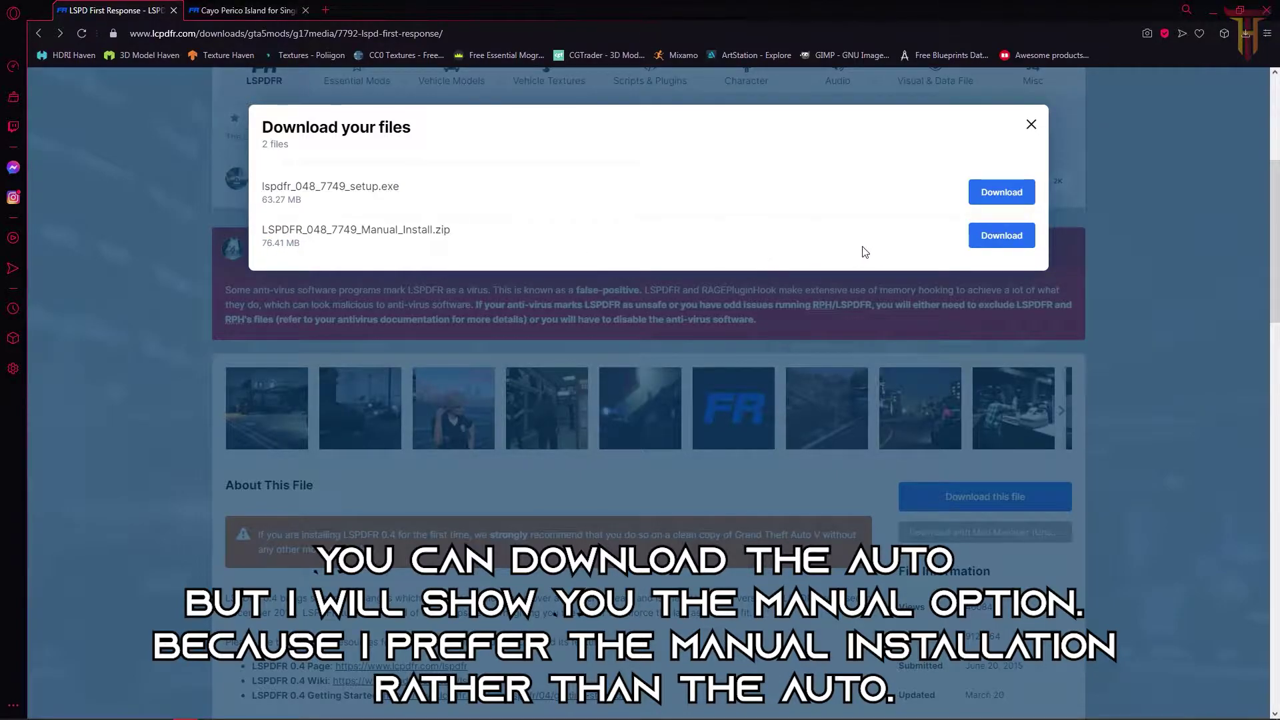
click(994, 236)
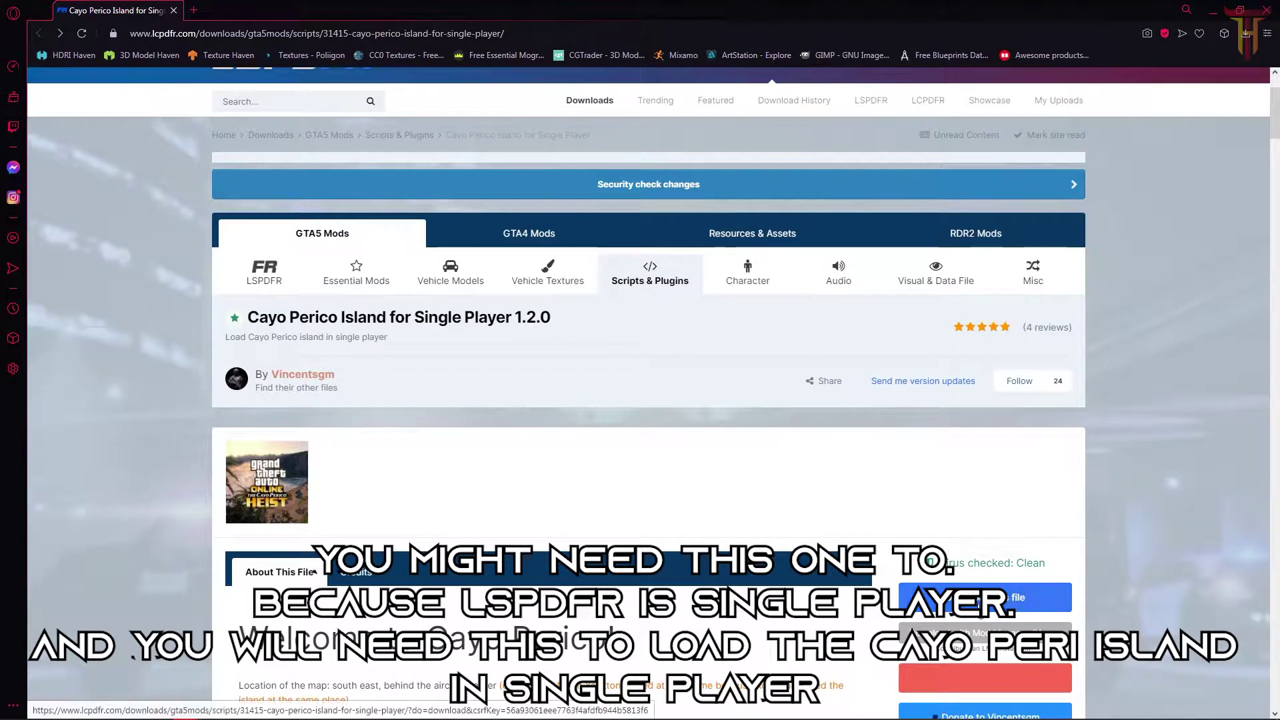
Step: Agree to the download terms for Cayo Perico Island for Single Player and download the main file CayoPerico 1.2.0.zip
click(1047, 599)
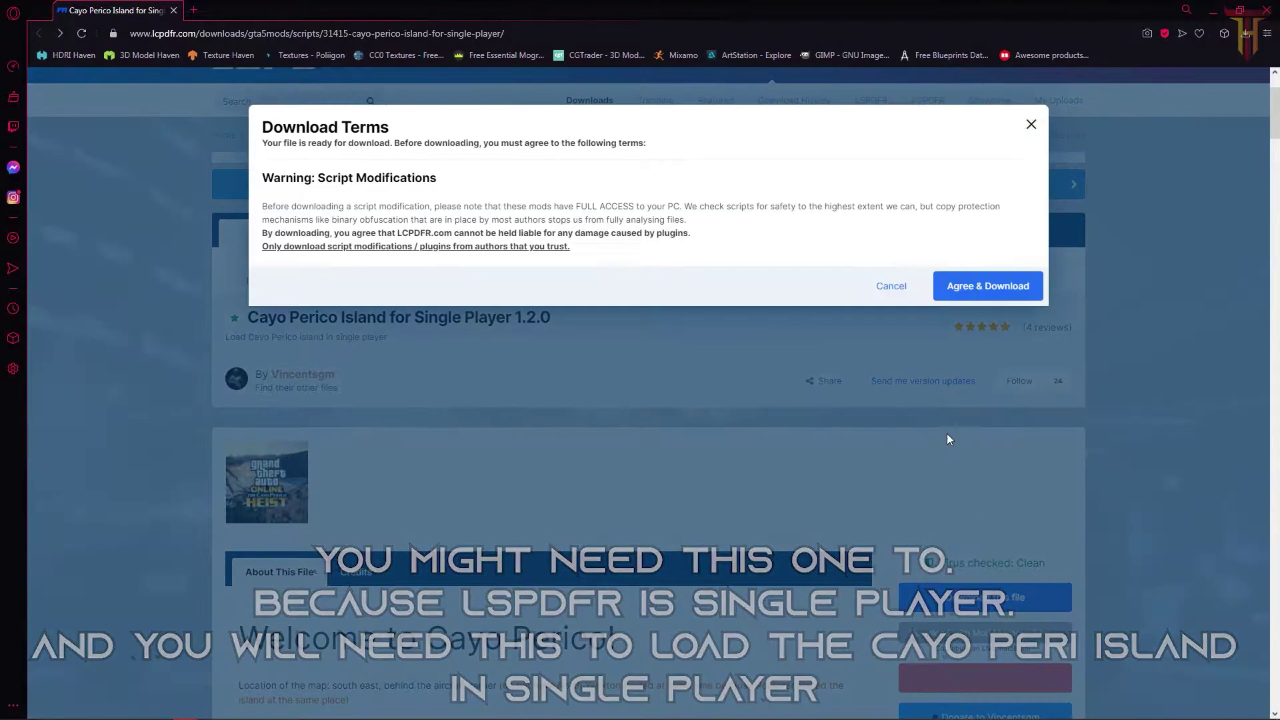
click(962, 288)
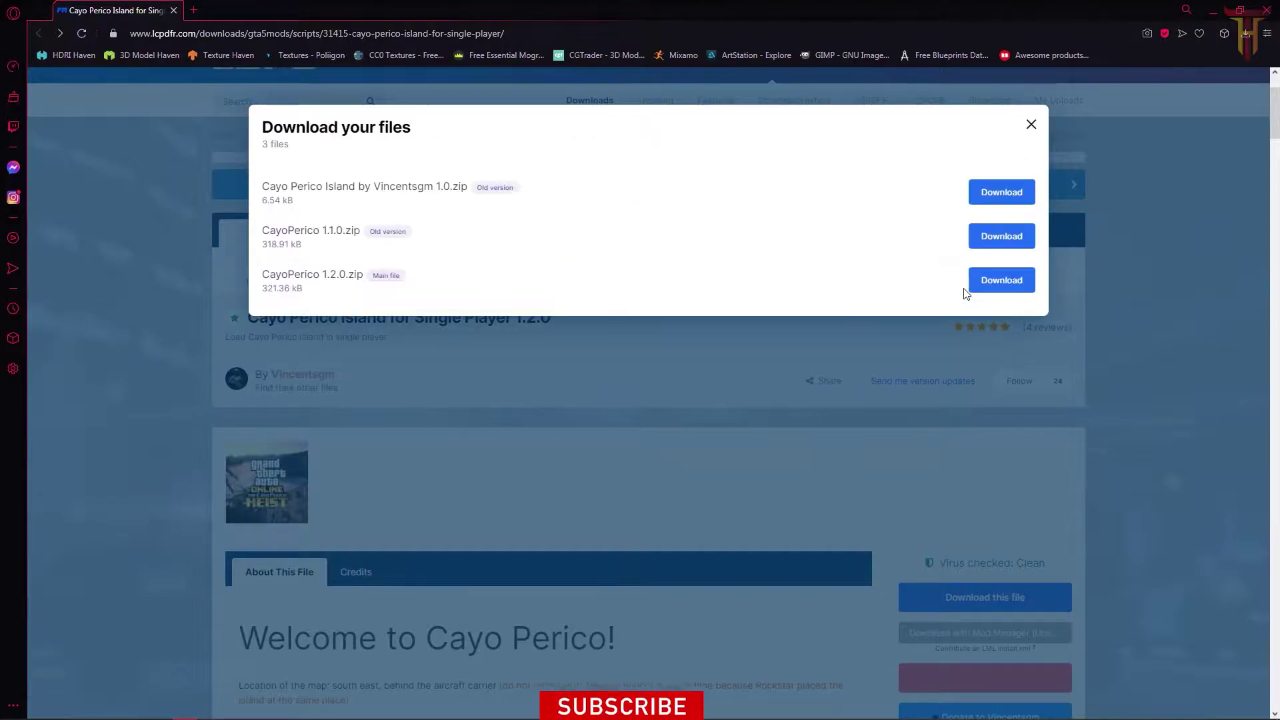
drag(271, 280, 365, 282)
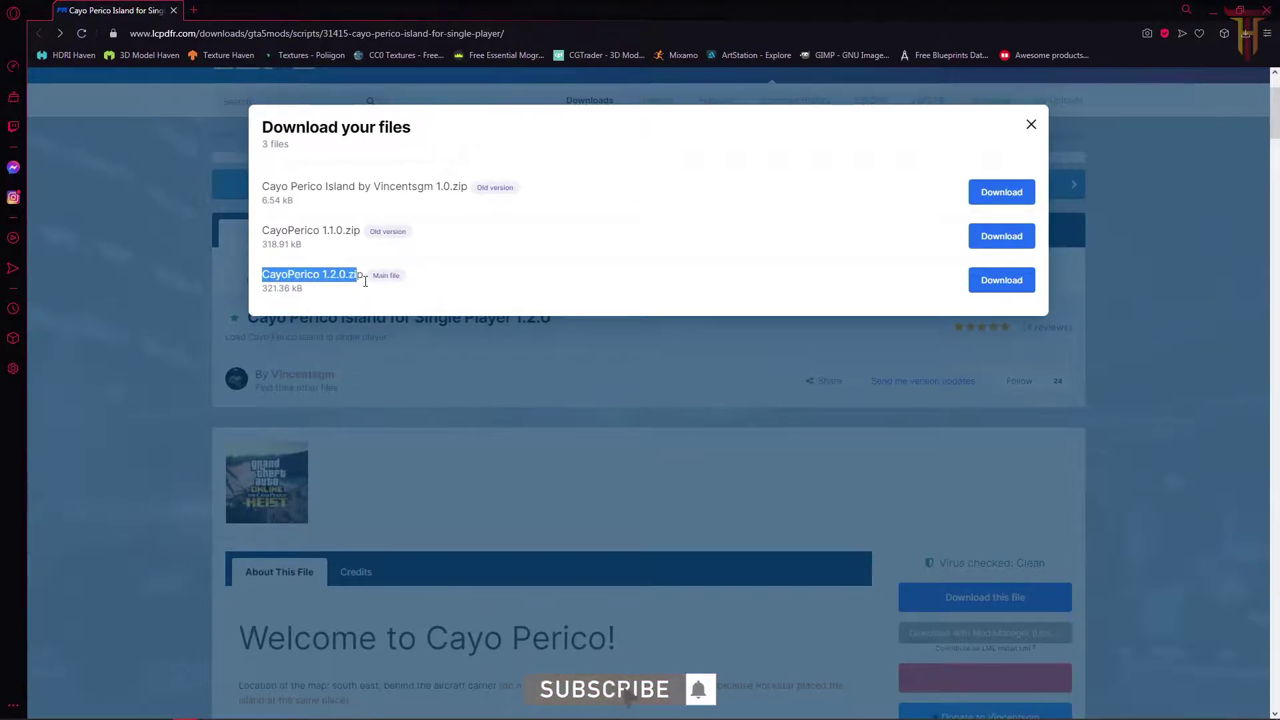
click(436, 279)
click(1000, 280)
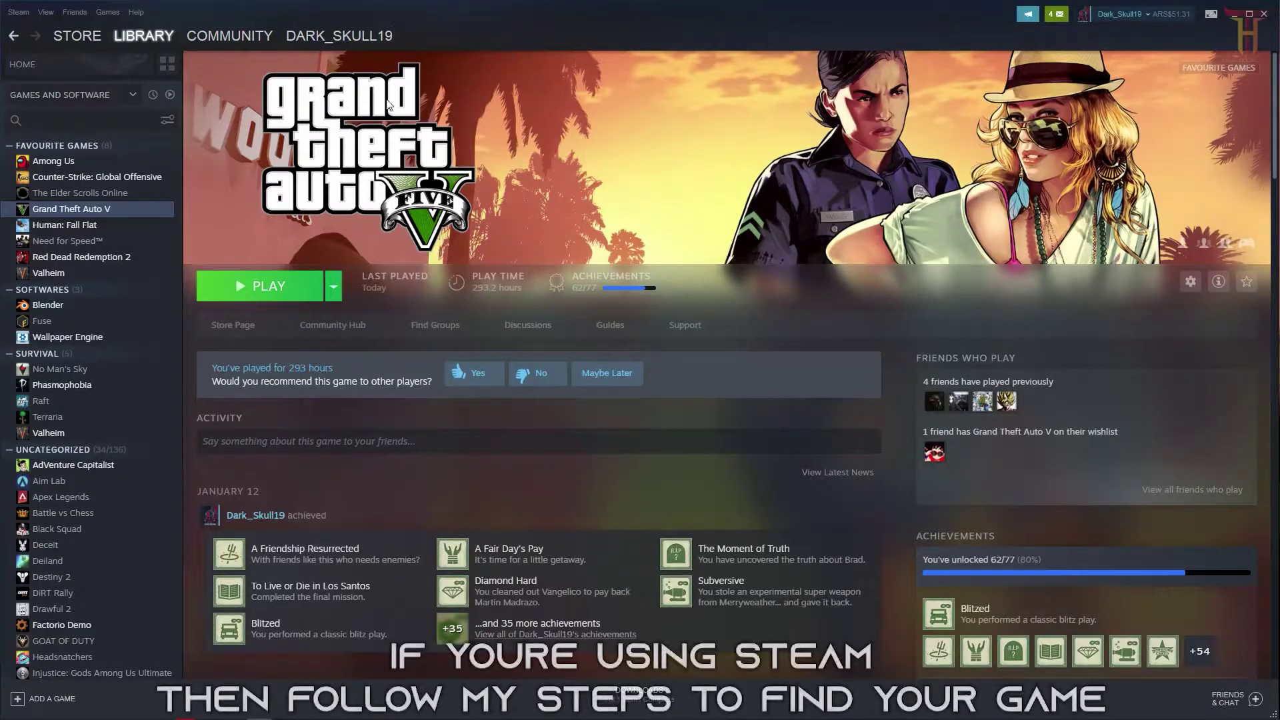
Step: In Steam, open the local installation folder of Grand Theft Auto V from the game's properties
right_click(150, 209)
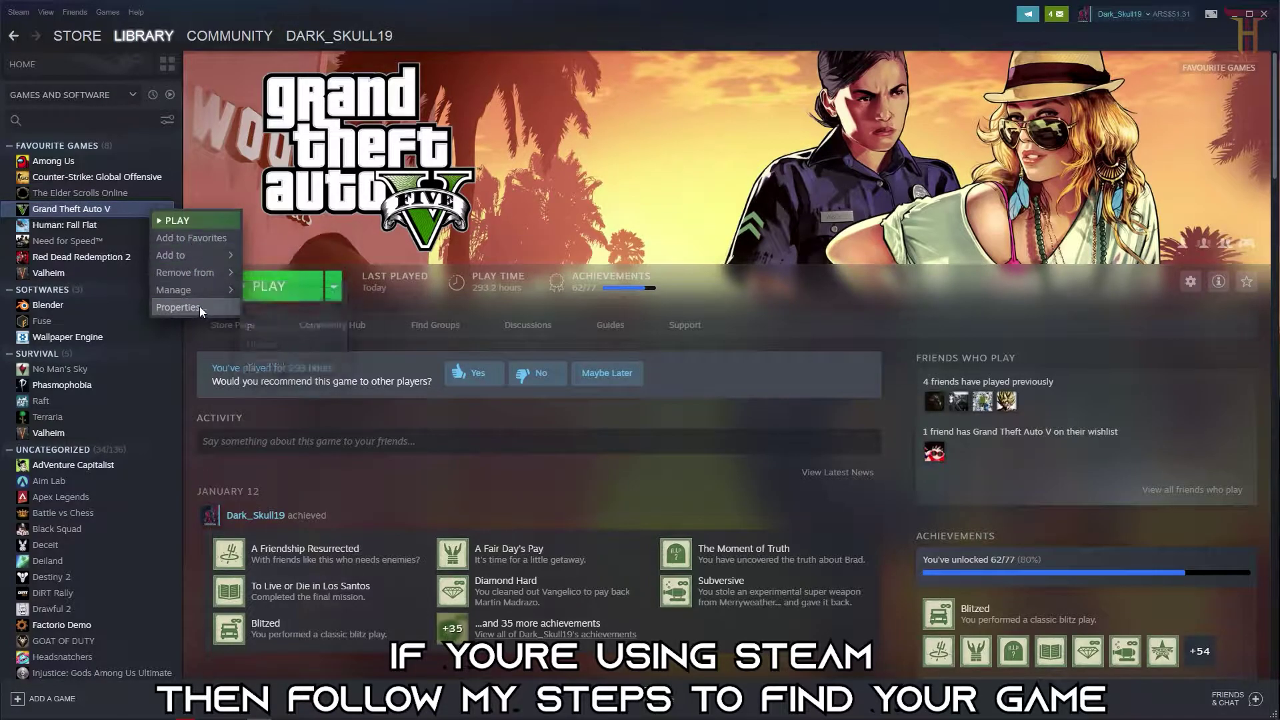
click(198, 306)
click(425, 261)
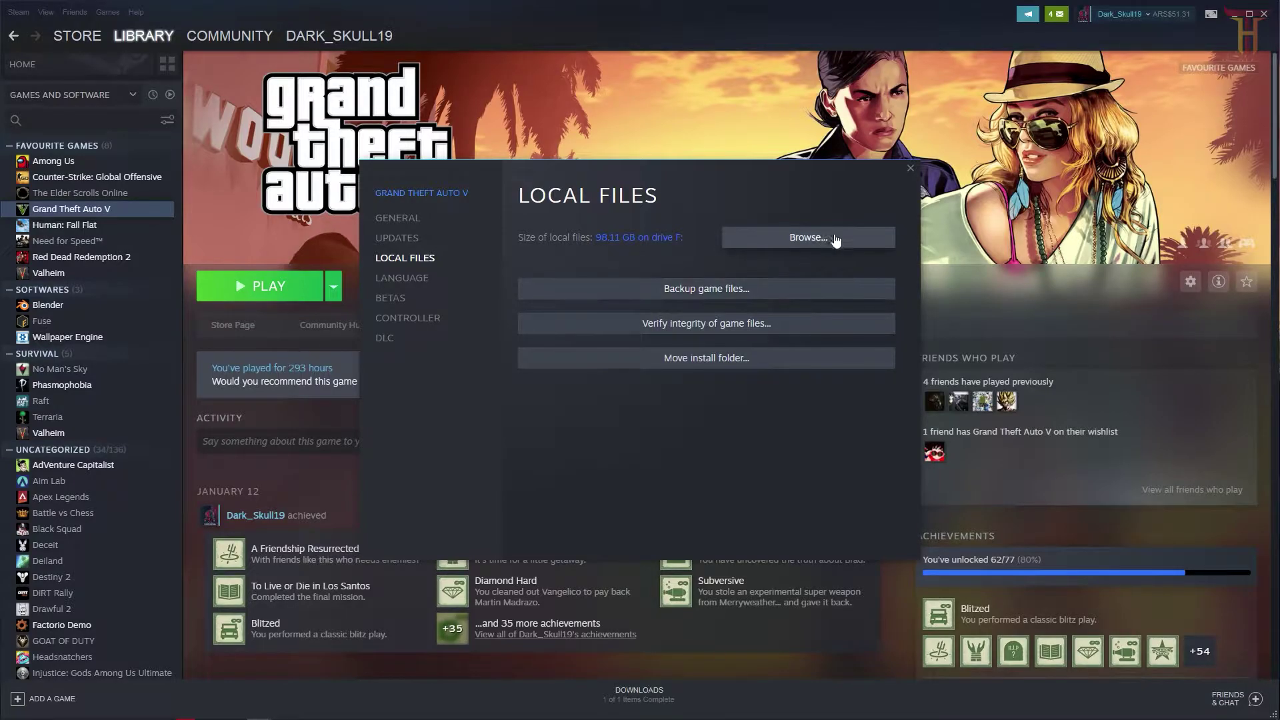
click(773, 244)
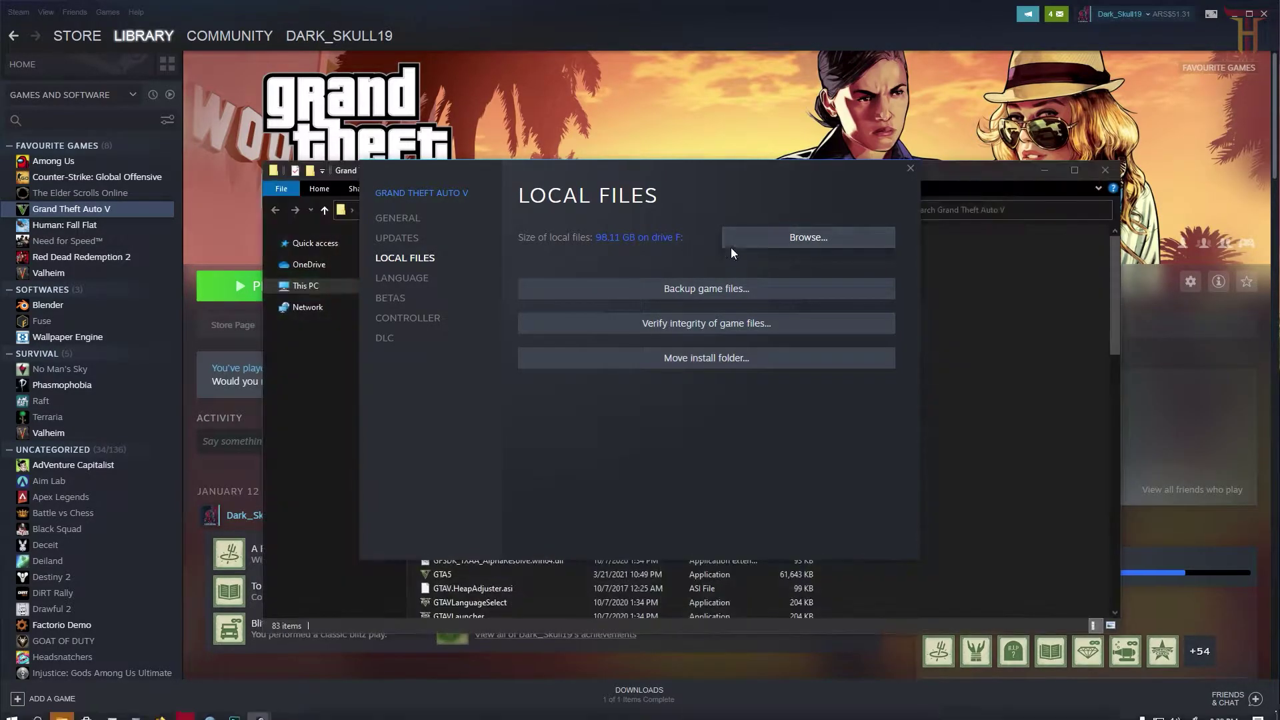
click(918, 169)
Step: Switch to the Mod folder in File Explorer and extract the LSPDFR_048_7749_Manual_Install archive into its own folder
mouse_move(61, 710)
click(221, 650)
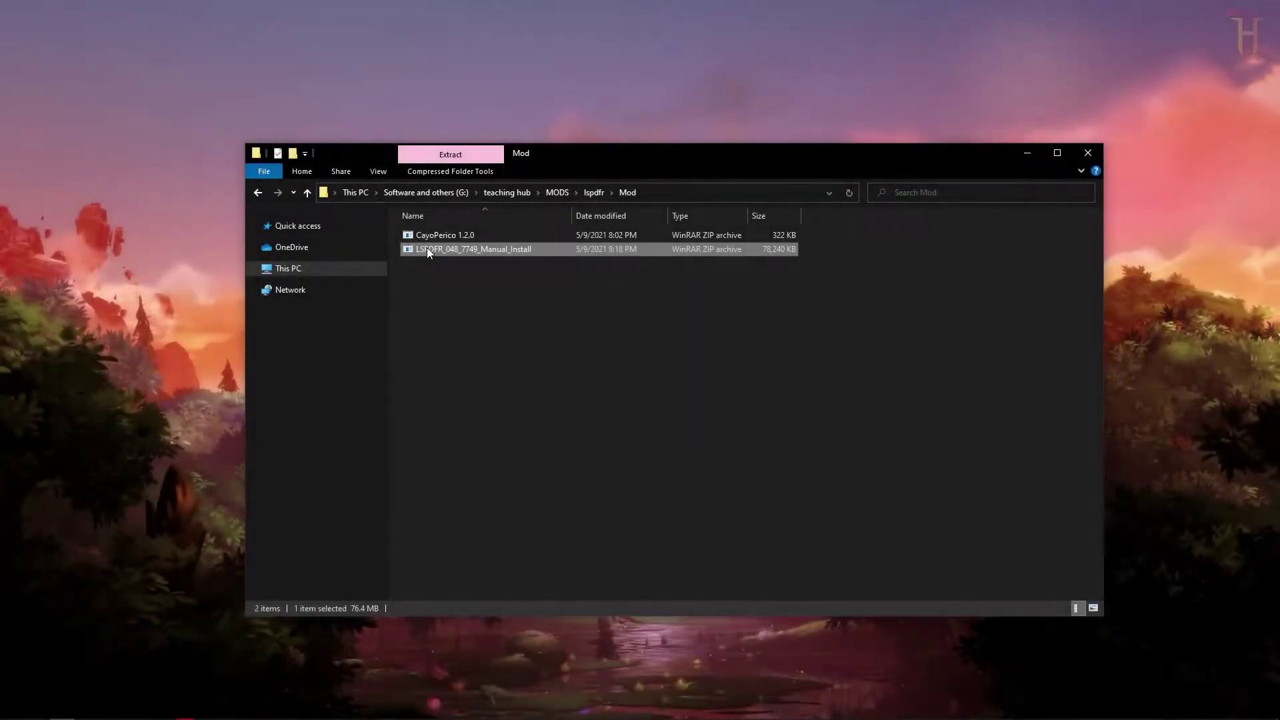
right_click(427, 250)
click(509, 330)
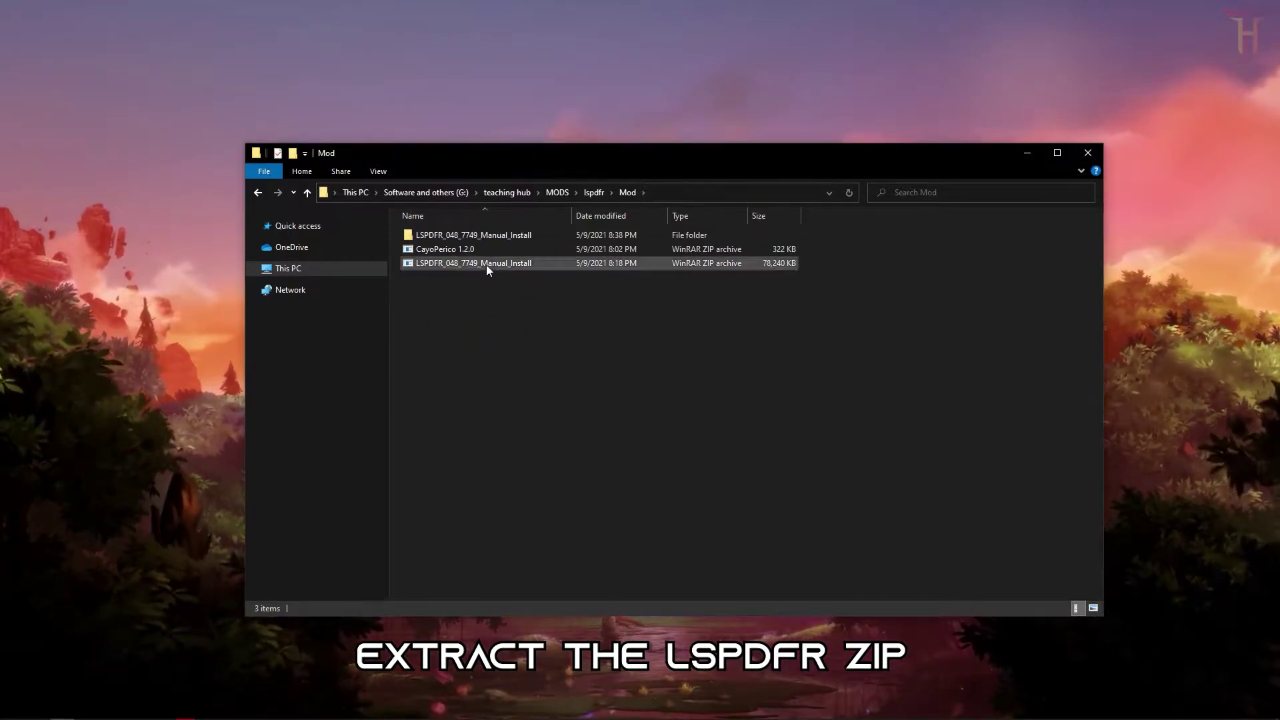
Step: Open the extracted LSPDFR_048_7749_Manual_Install folder and copy all its contents into the Grand Theft Auto V folder
click(495, 237)
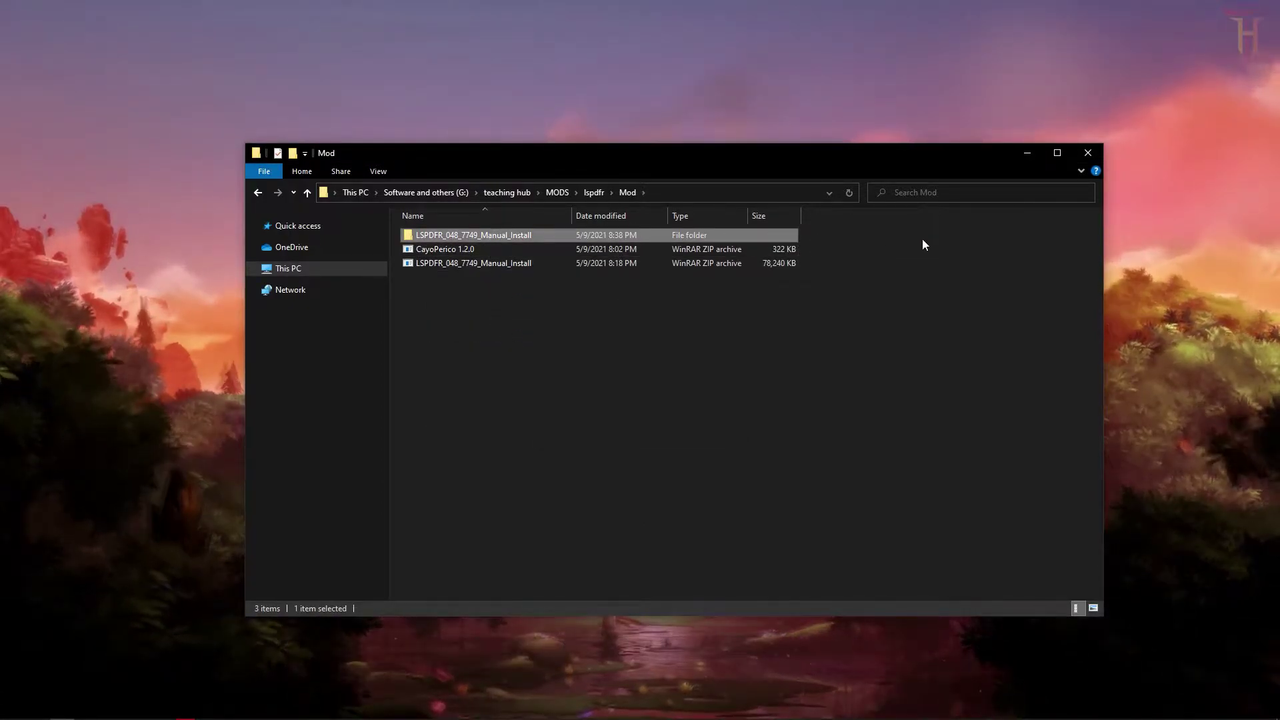
key(Return)
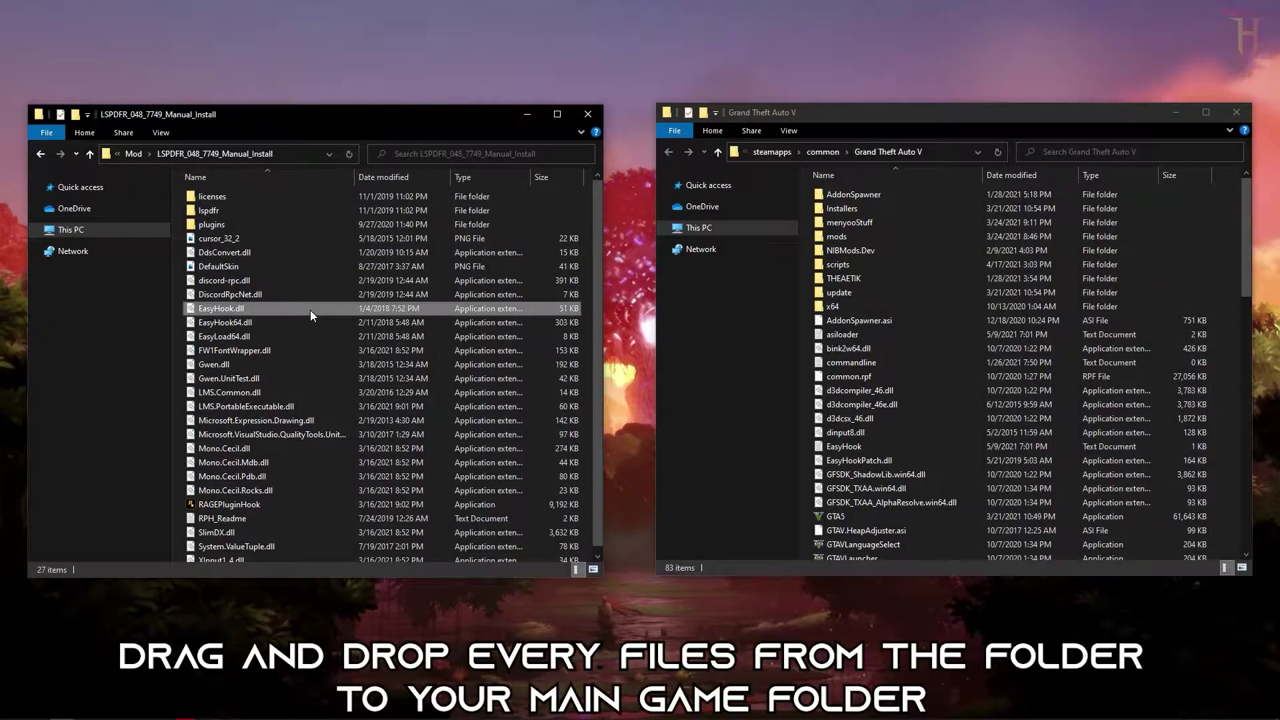
key(ctrl+a)
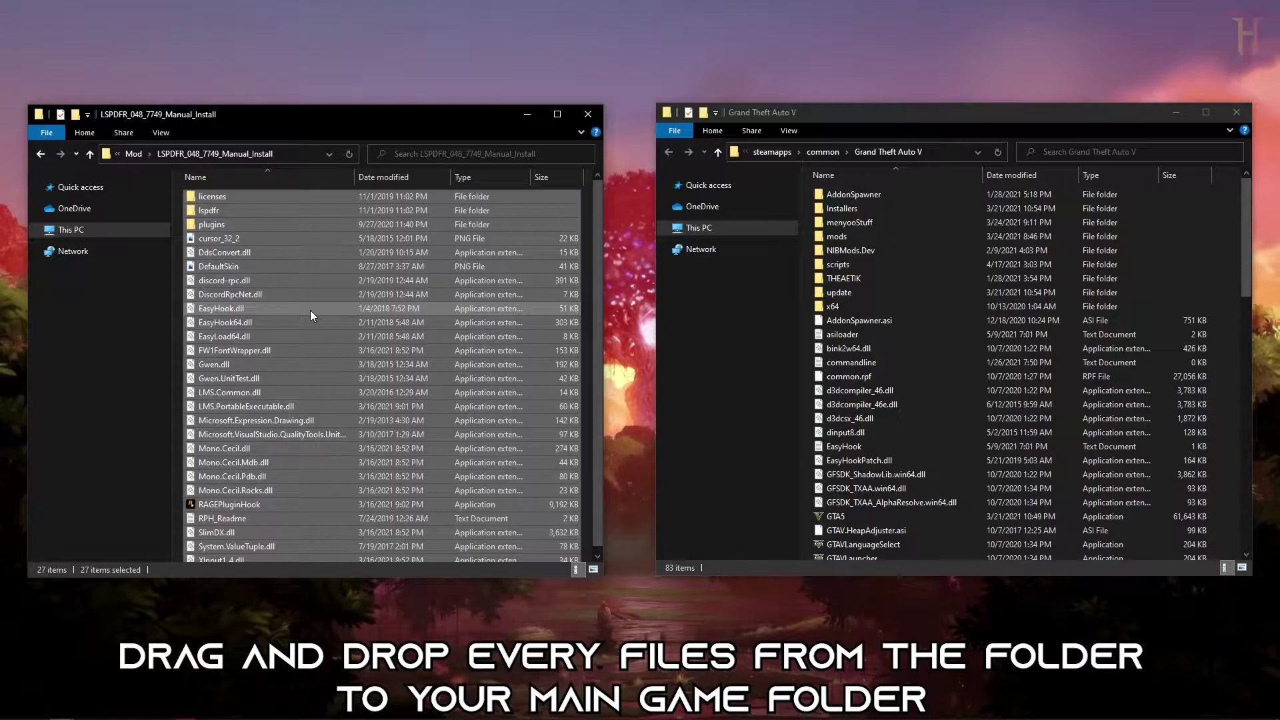
drag(269, 340, 807, 350)
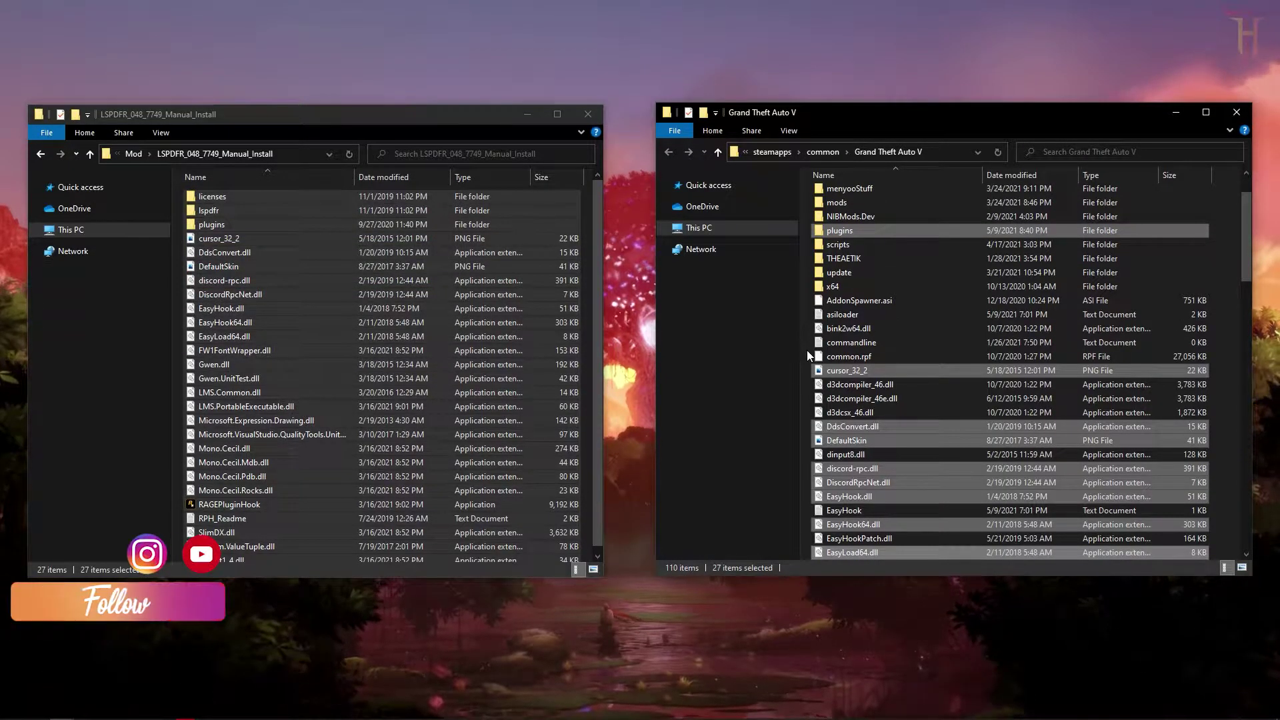
click(807, 350)
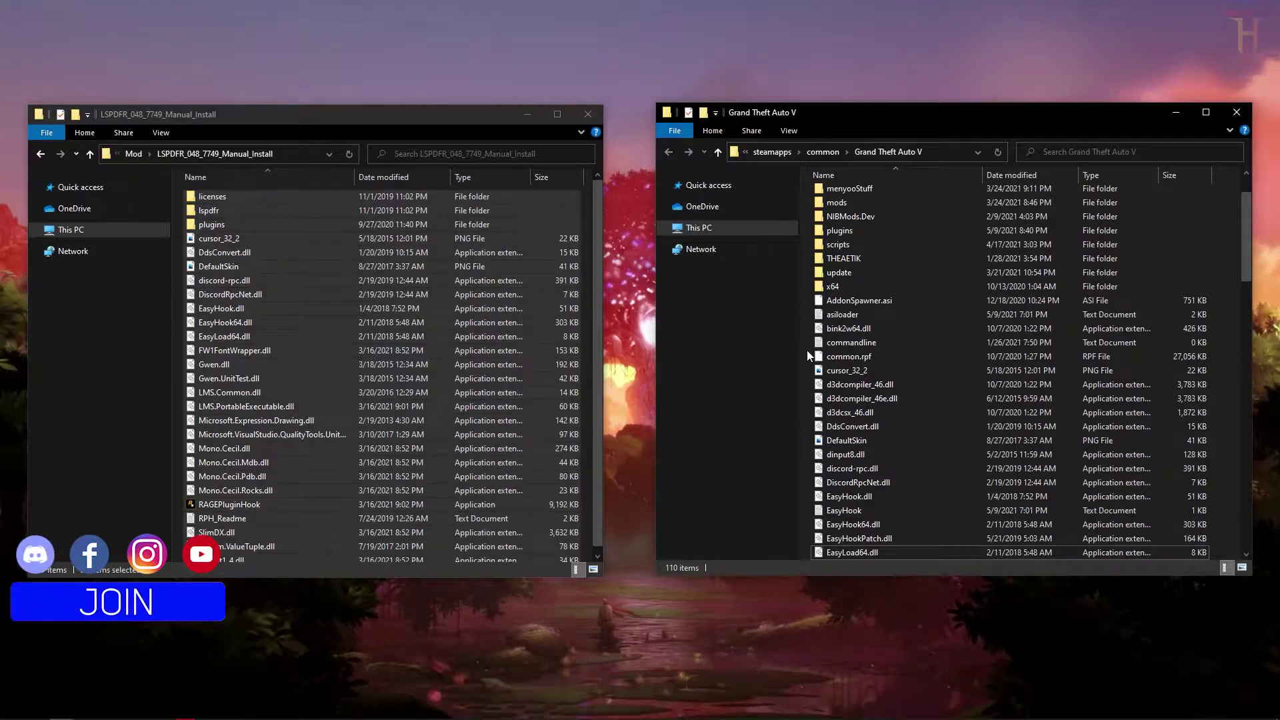
scroll(807, 350, up, 2)
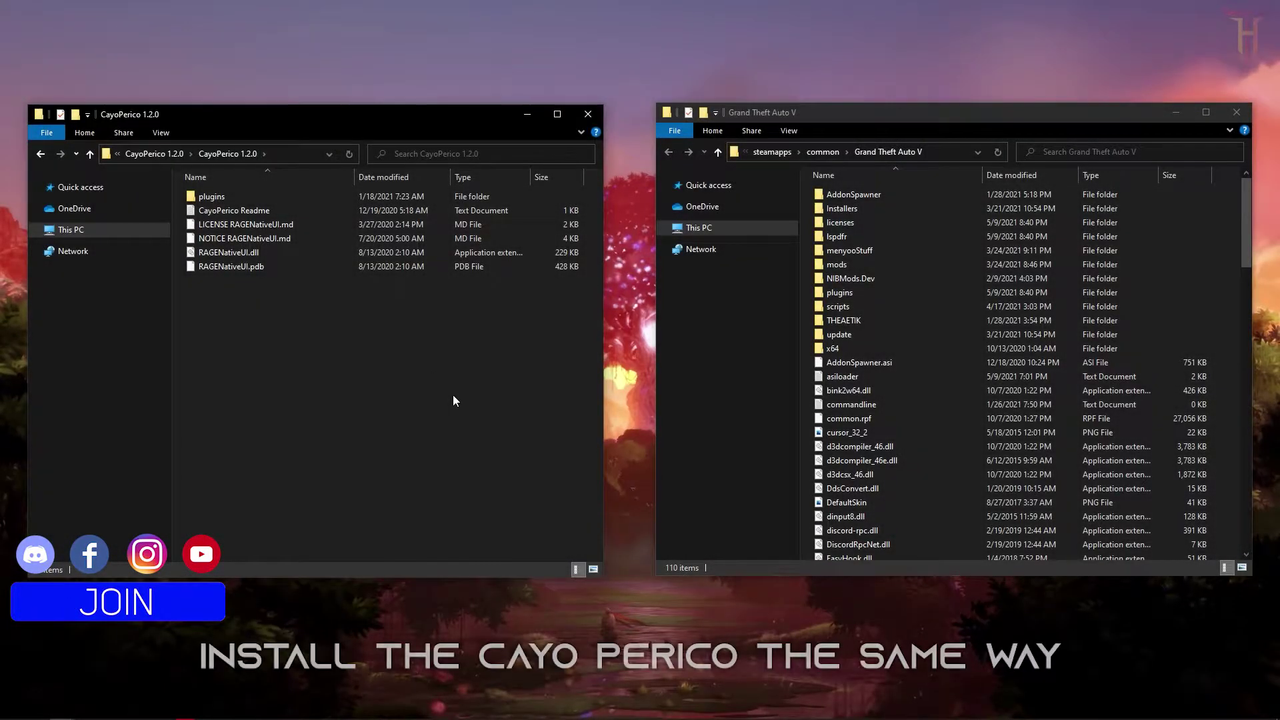
Step: Copy everything in the CayoPerico 1.2.0 folder except the CayoPerico Readme into the Grand Theft Auto V folder
drag(453, 395, 212, 194)
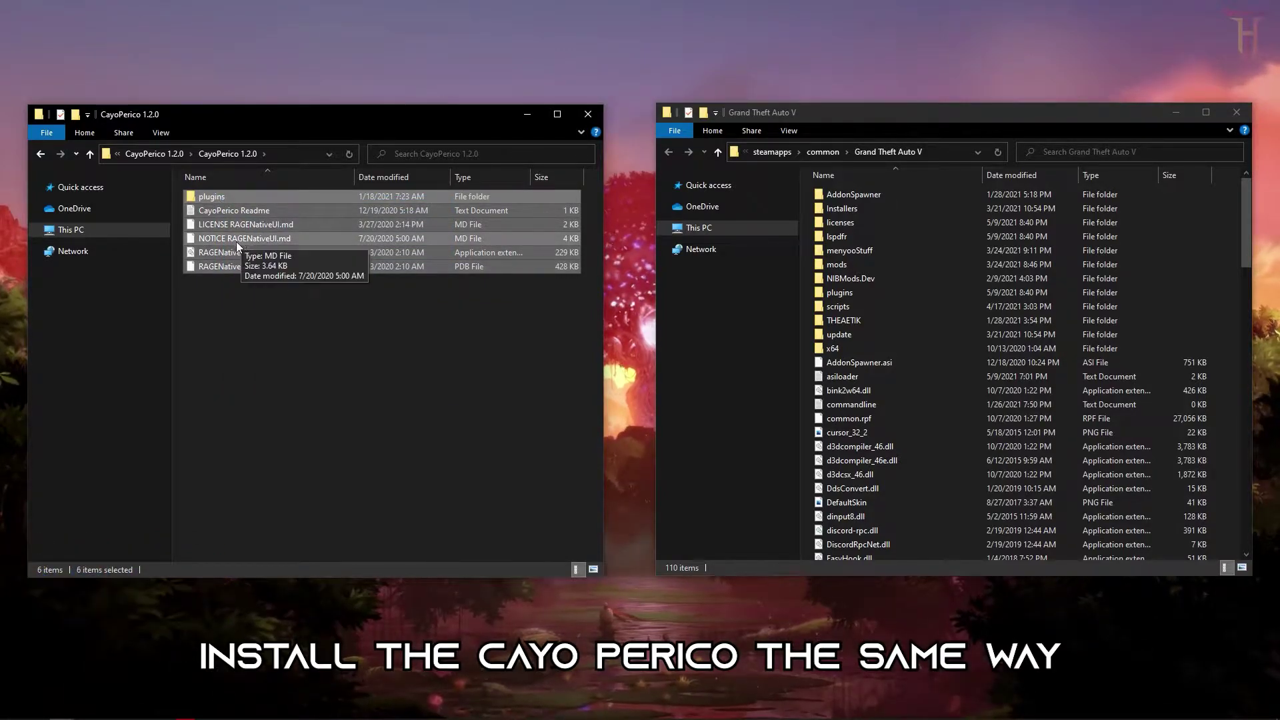
ctrl+click(250, 211)
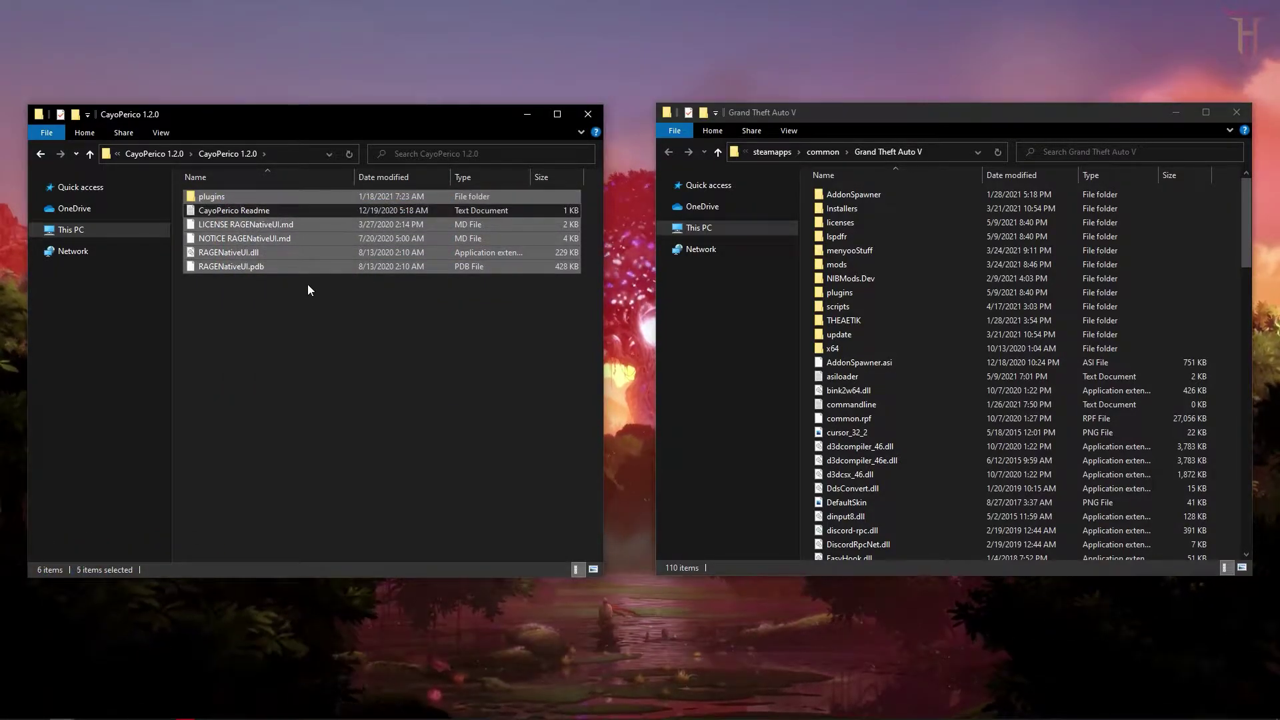
drag(257, 266, 805, 347)
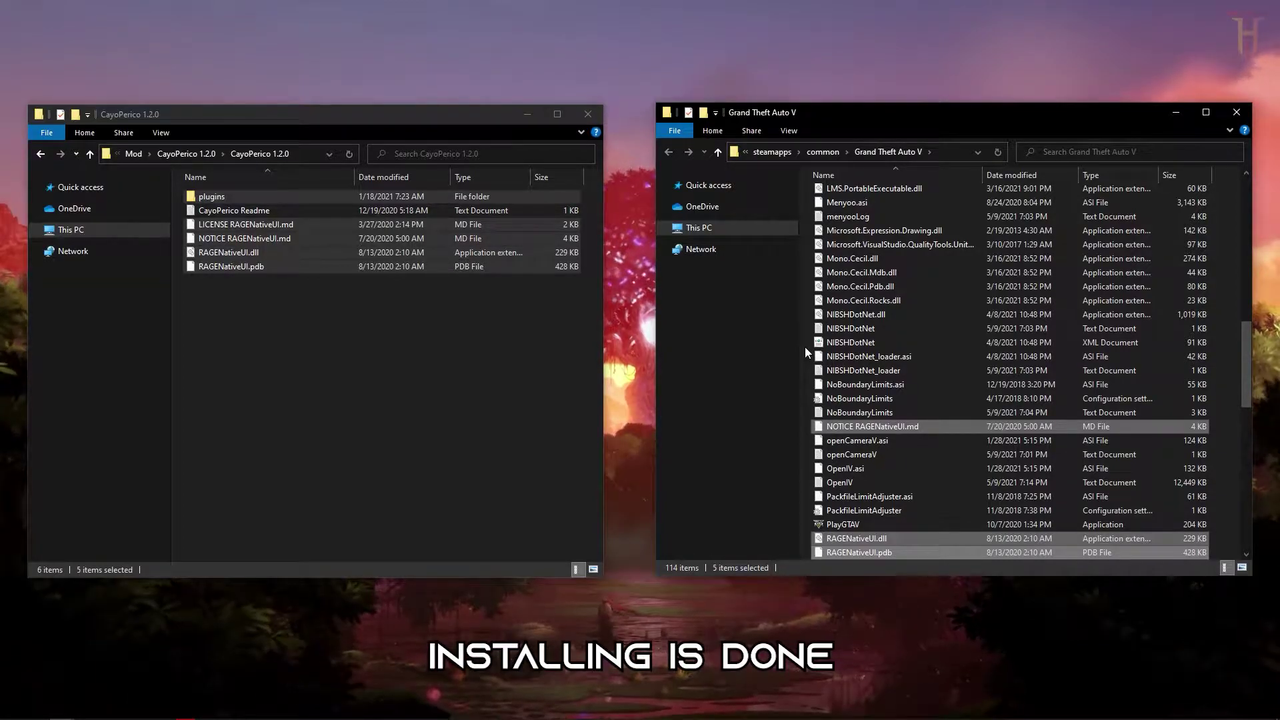
click(806, 347)
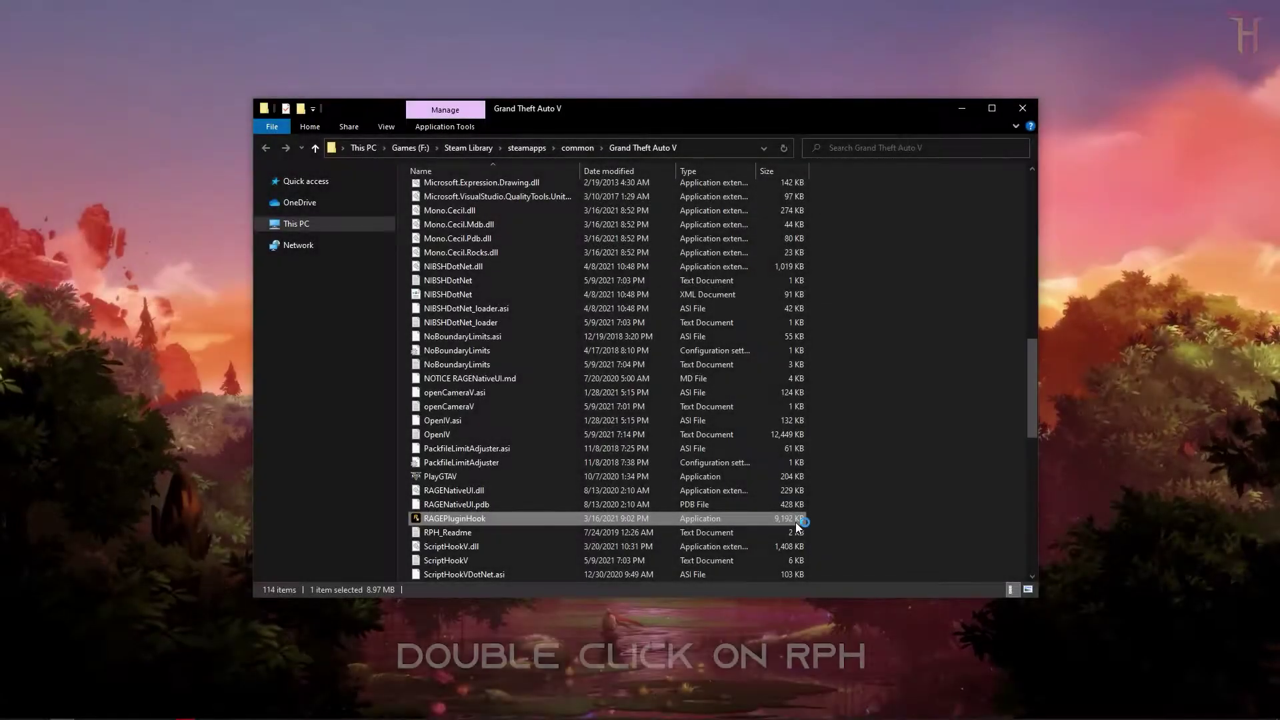
Step: Run RAGEPluginHook from the game folder, accepting its disclaimer and the backup of the current game version
double_click(798, 524)
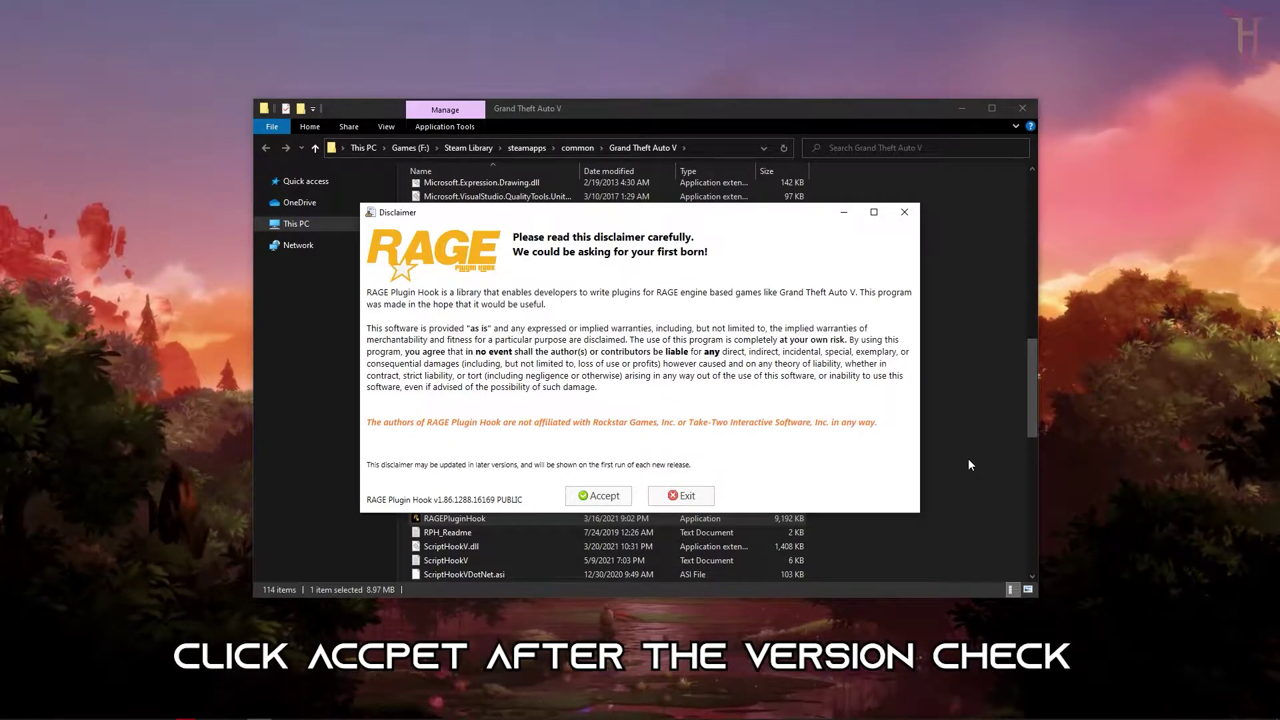
click(620, 494)
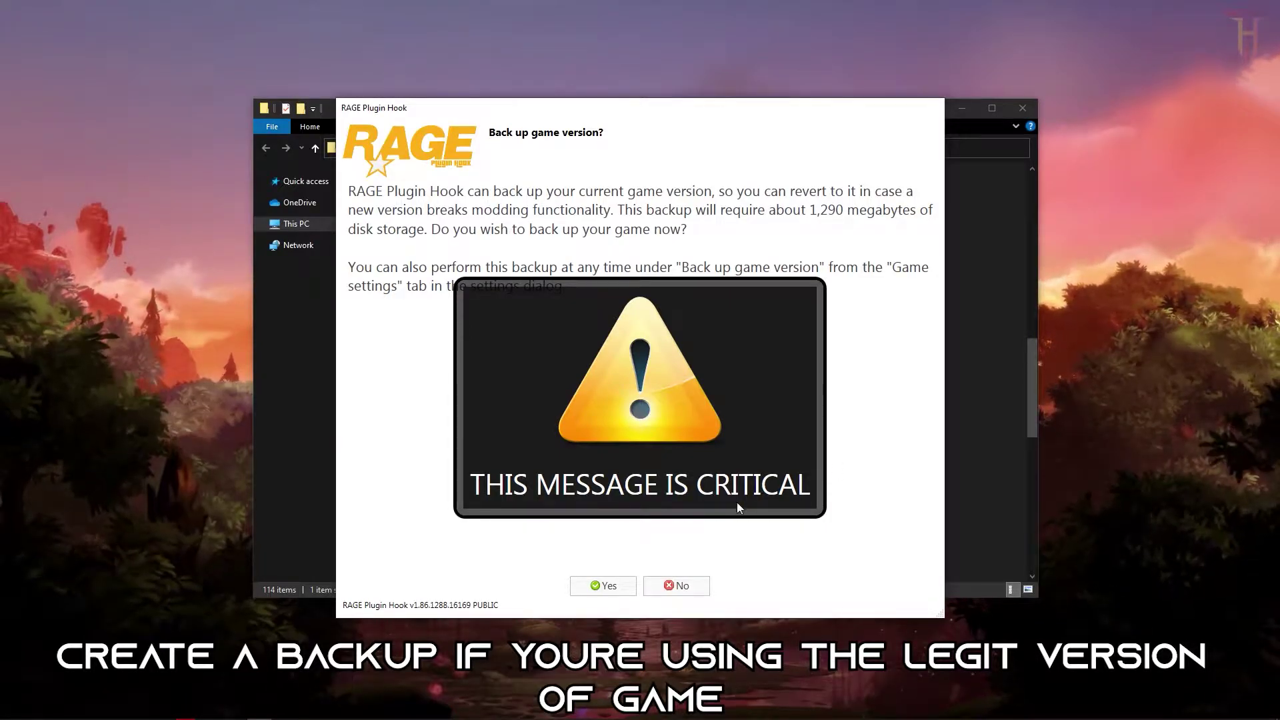
click(602, 586)
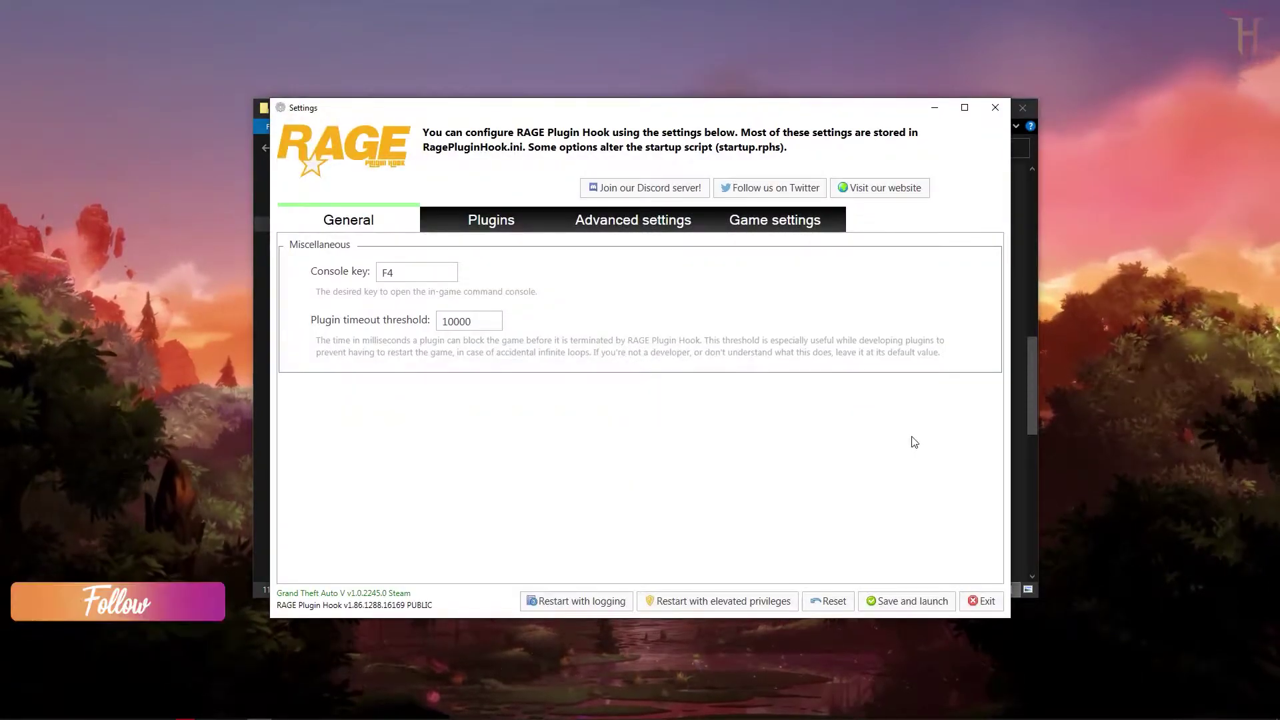
Step: Set the plugin timeout threshold to 30000 in the RAGE Plugin Hook general settings
click(417, 272)
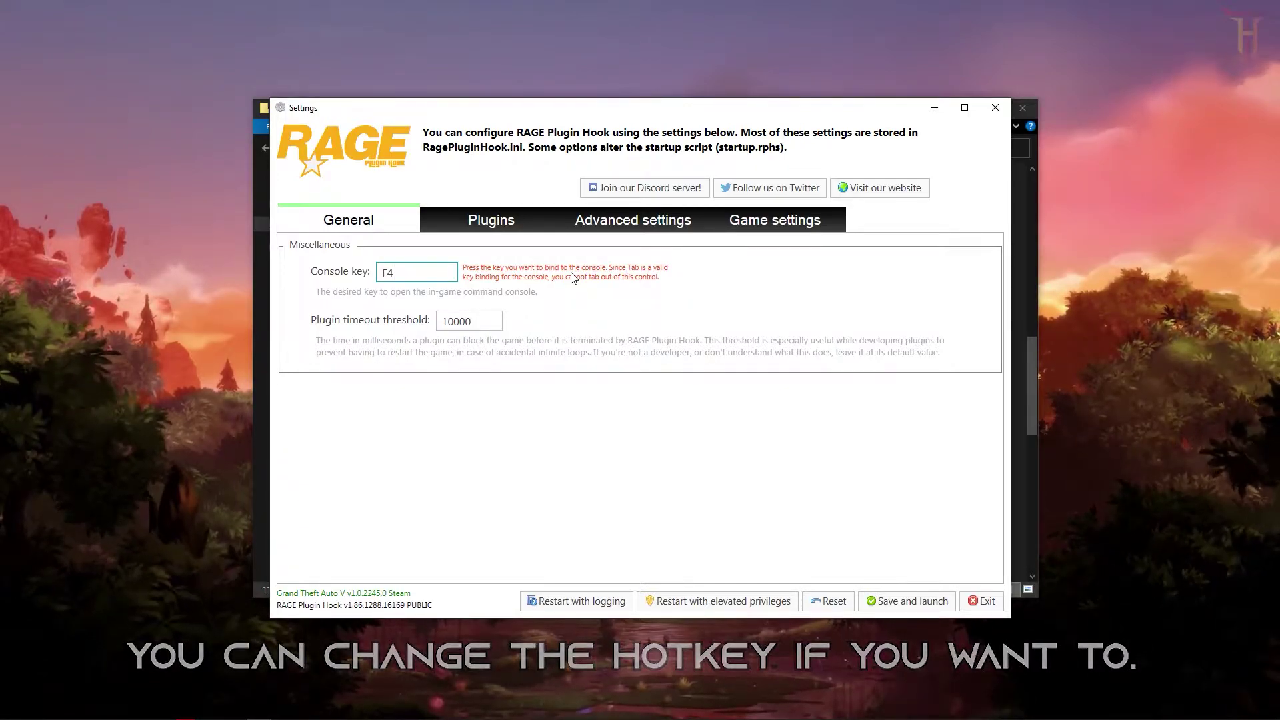
click(501, 330)
click(498, 327)
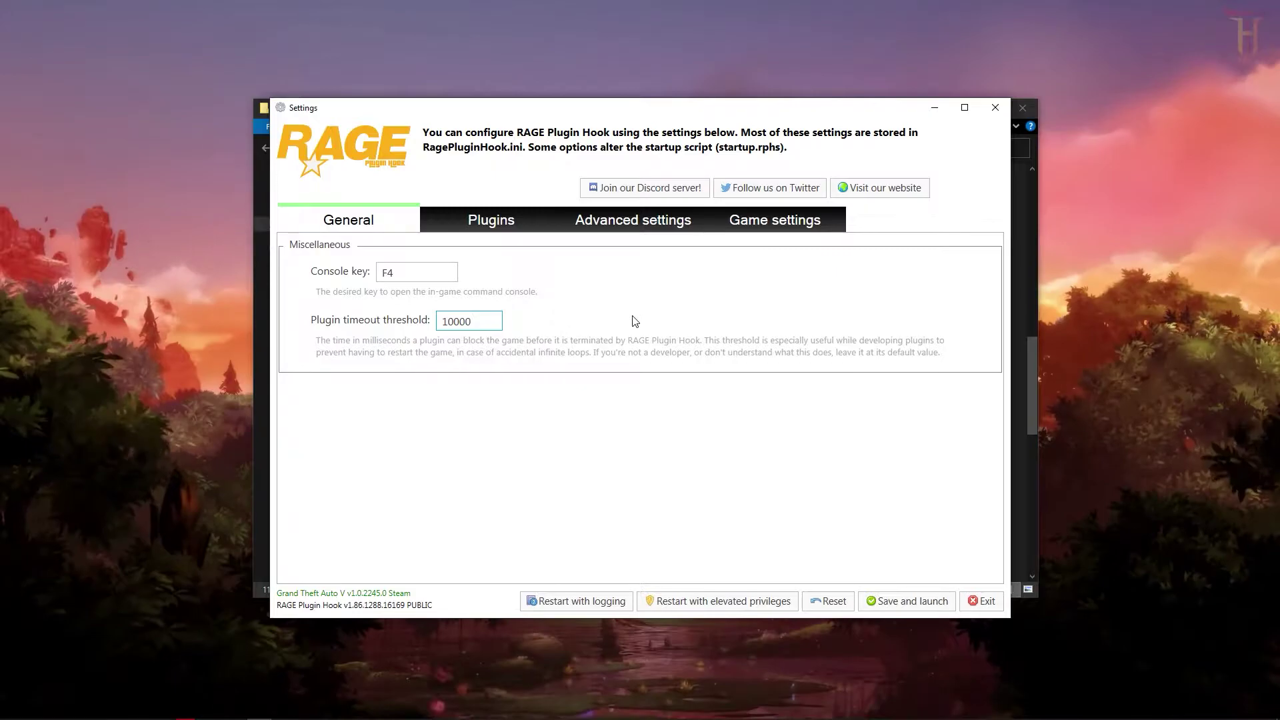
key(BackSpace)
key(BackSpace)
key(BackSpace)
text(3)
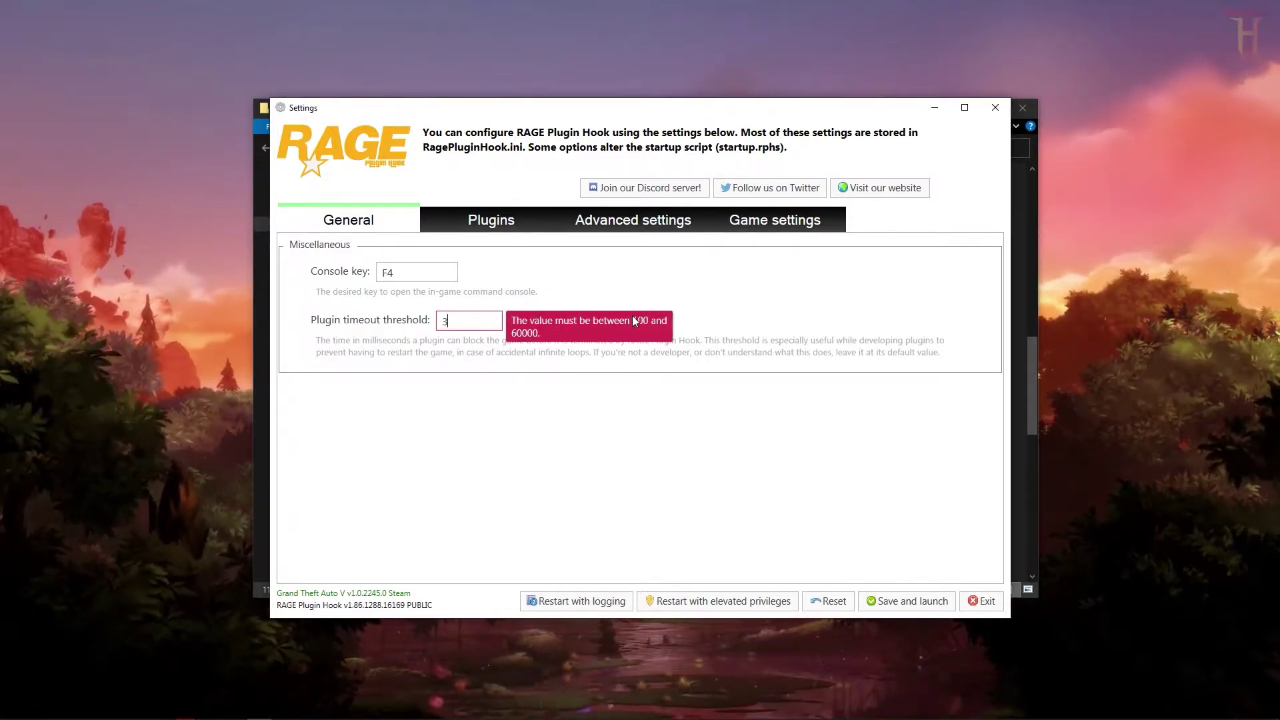
text(0000)
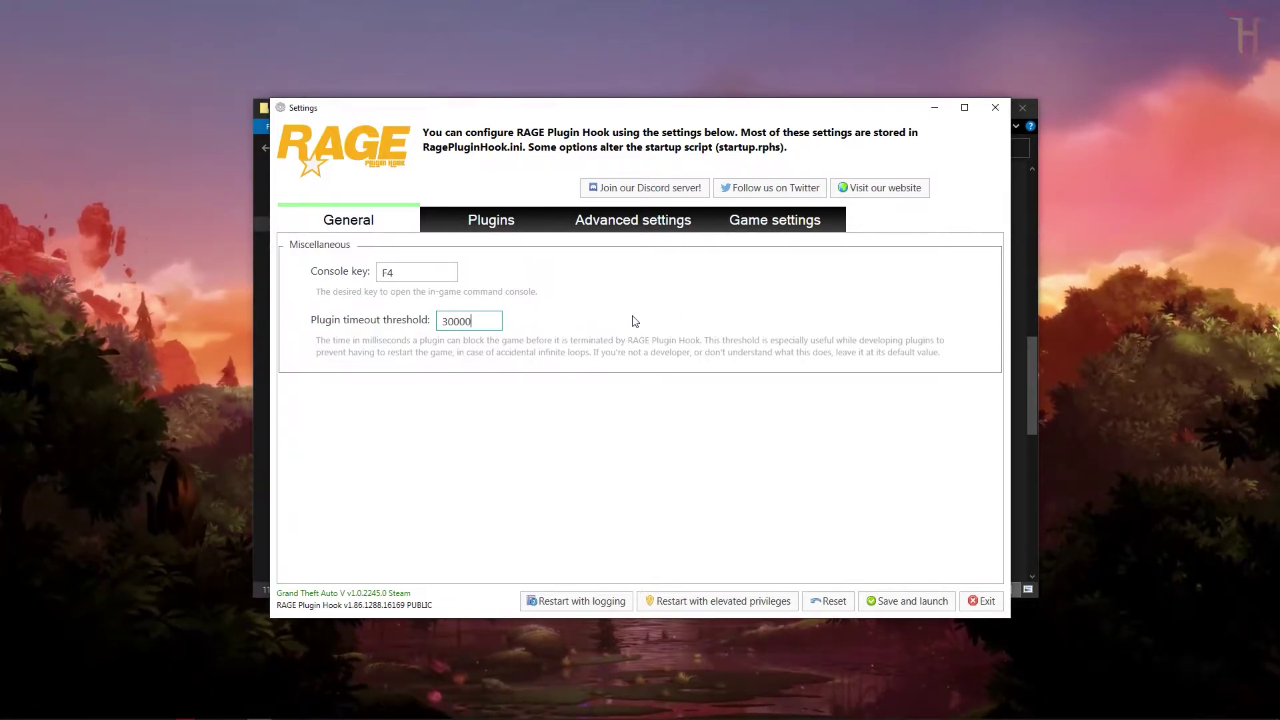
Step: Configure the plugin load sequence to load only the selected plugins on startup, choosing Cayo Perico RPH and LSPD First Response
click(491, 220)
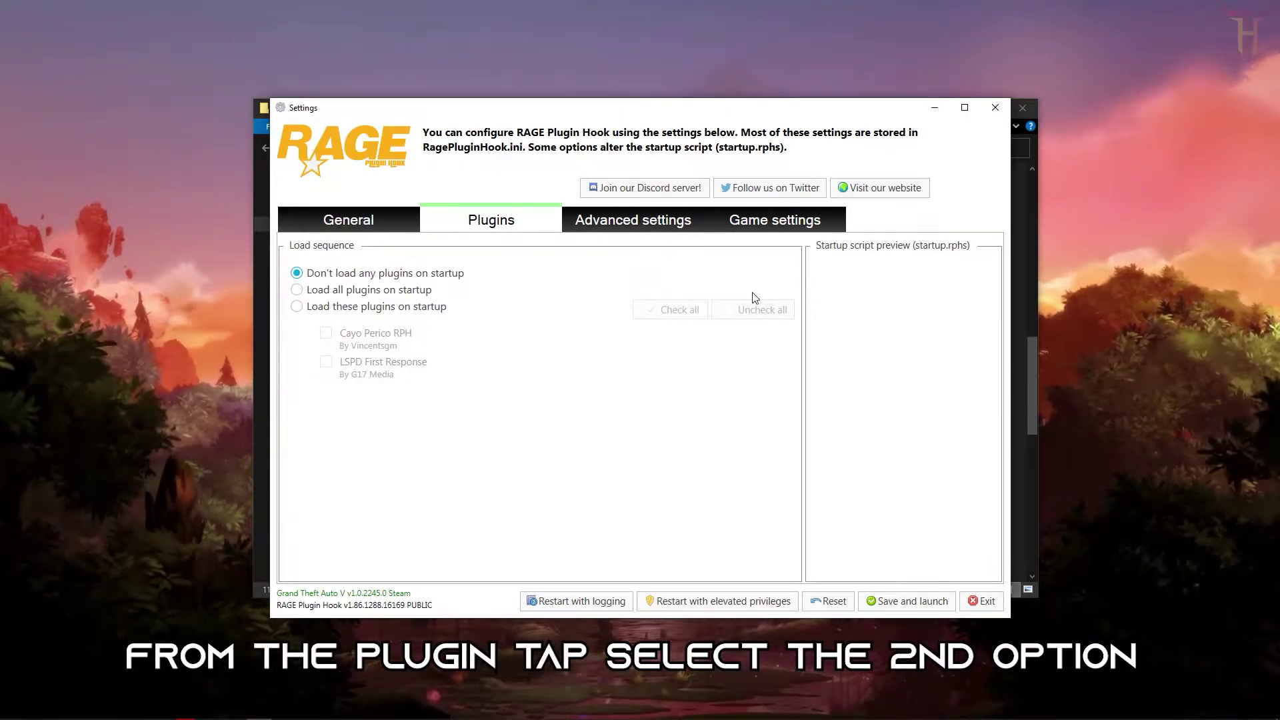
click(346, 293)
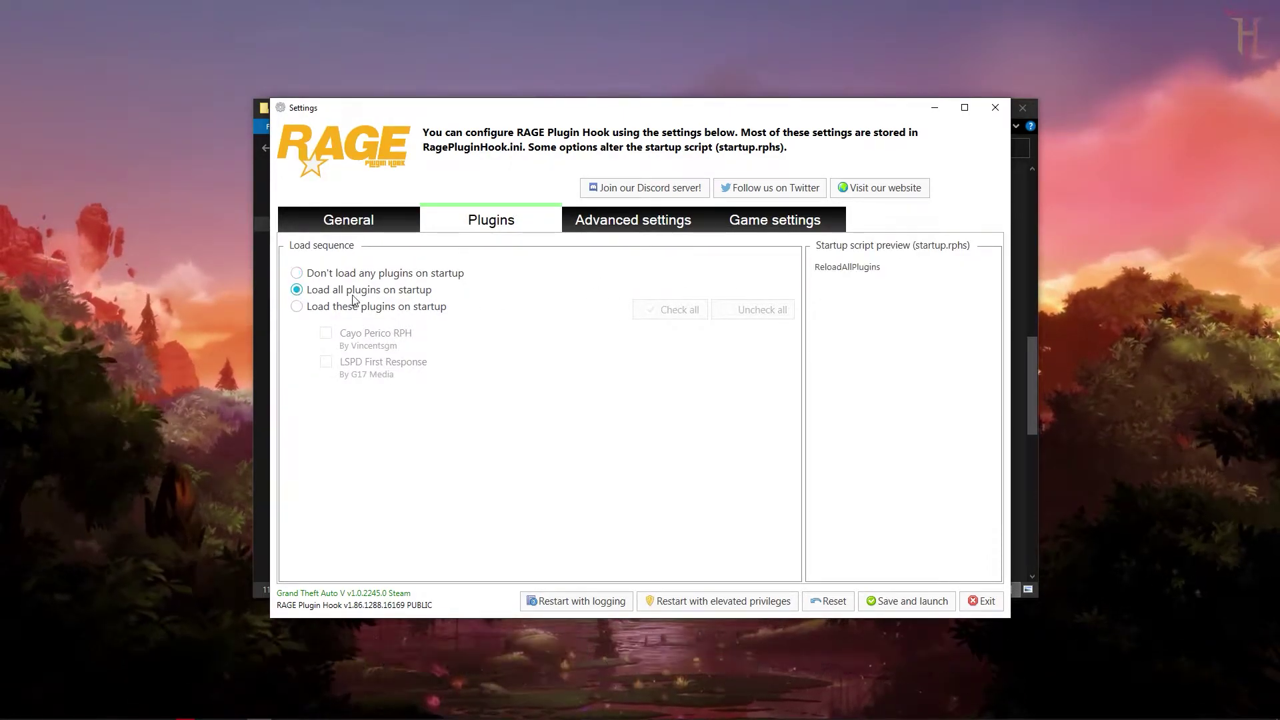
click(298, 307)
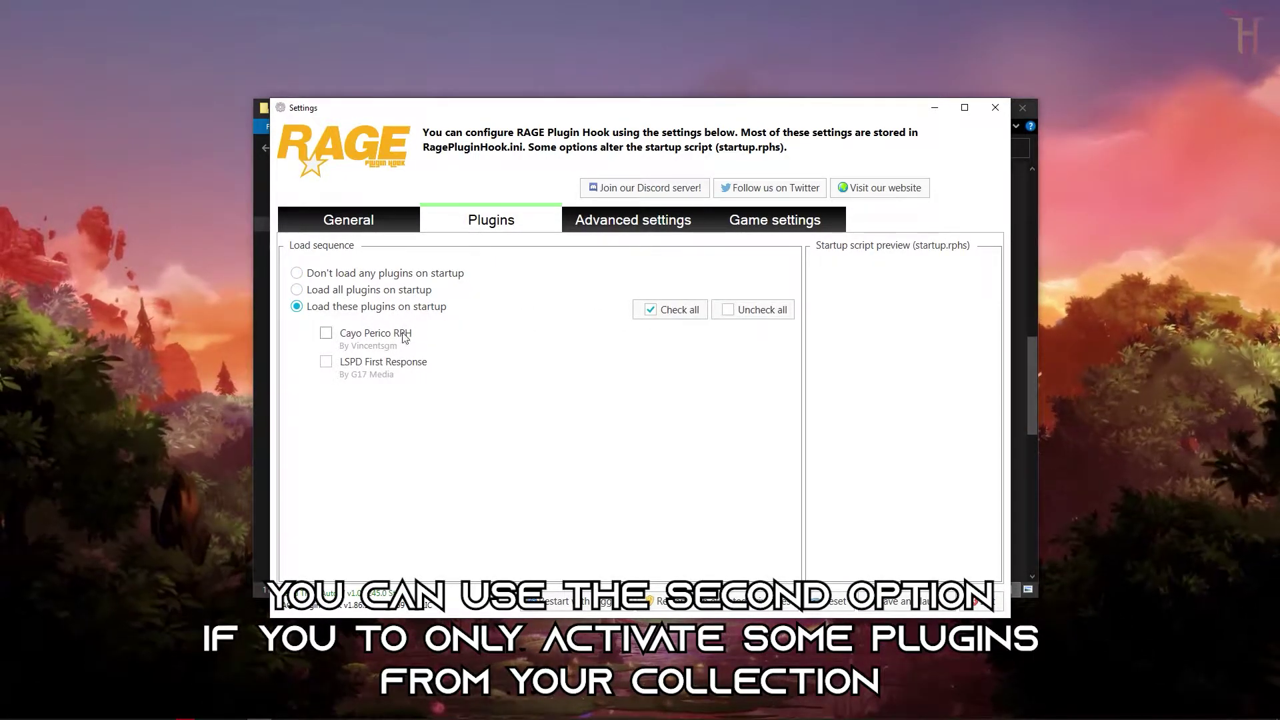
click(326, 333)
click(326, 362)
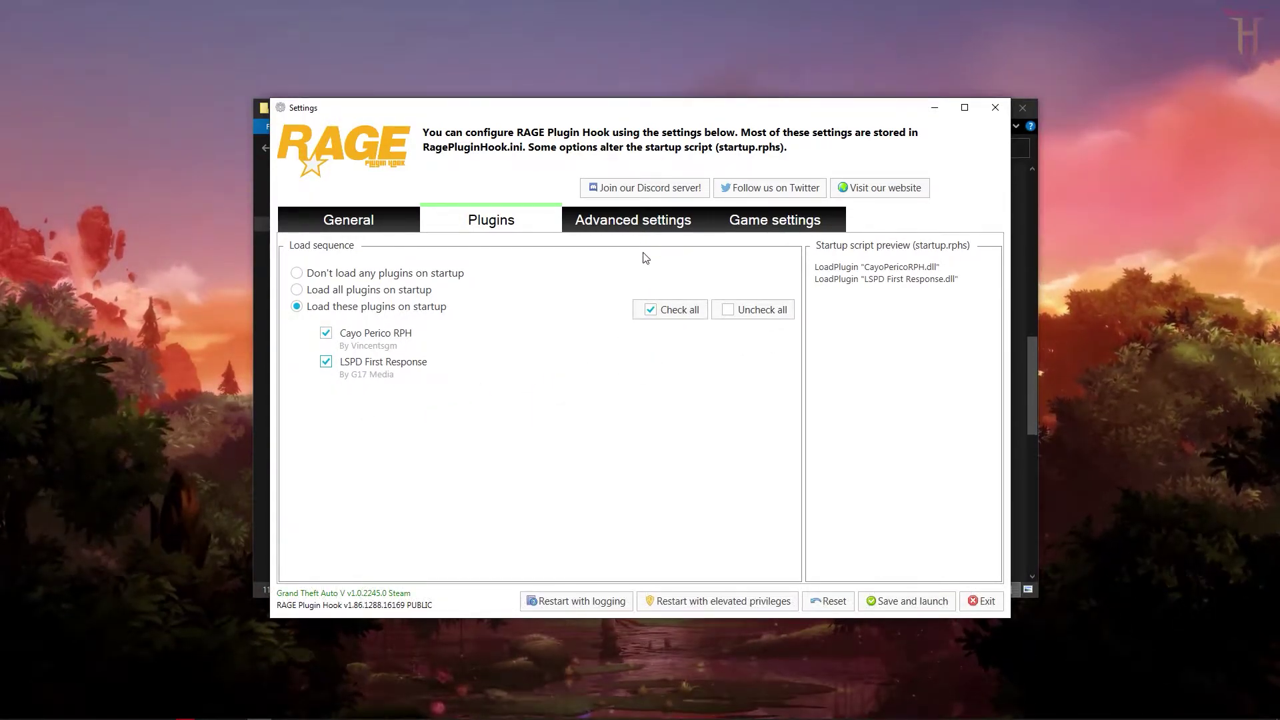
Step: Enable the Force Windowed Mode command line switch in the game settings
click(636, 227)
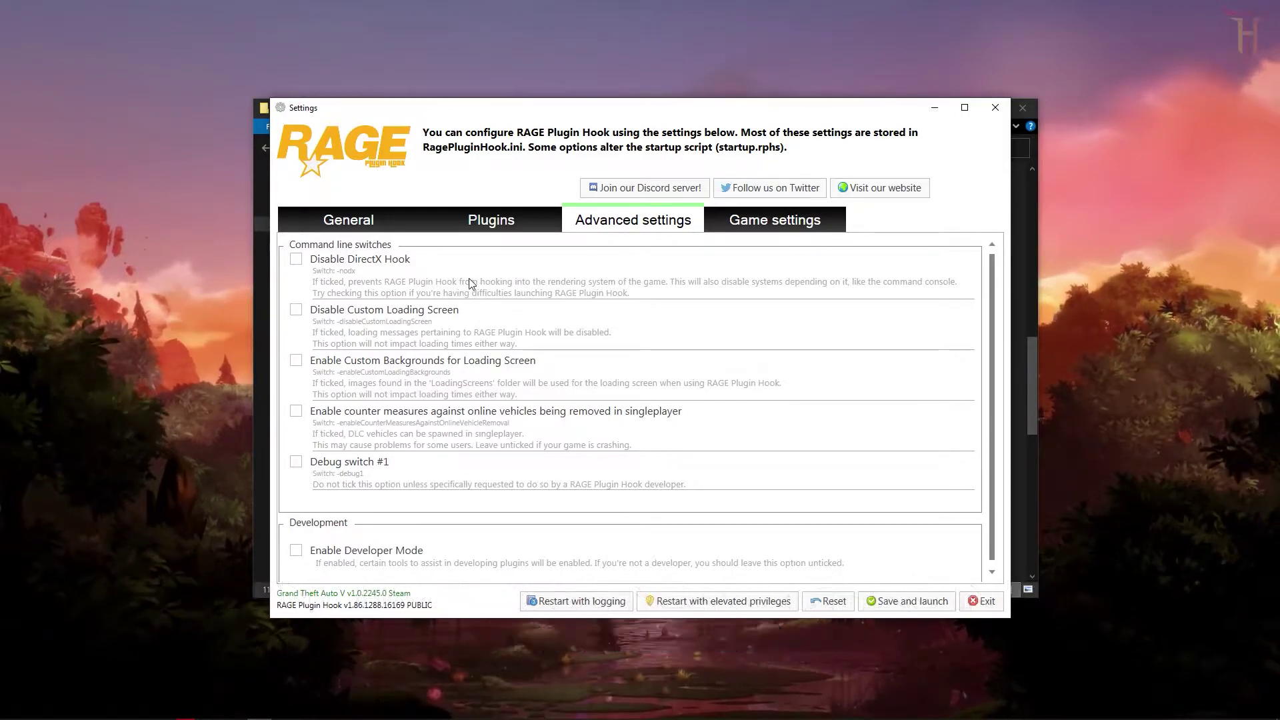
click(787, 226)
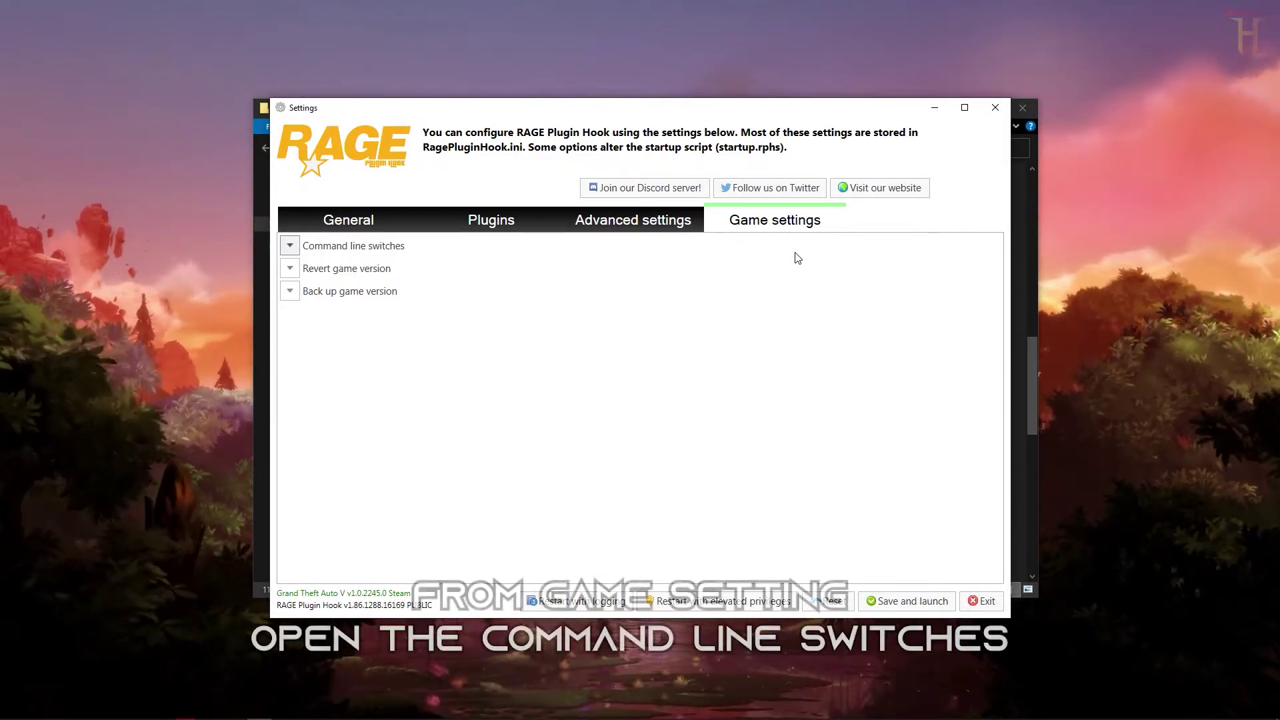
click(301, 251)
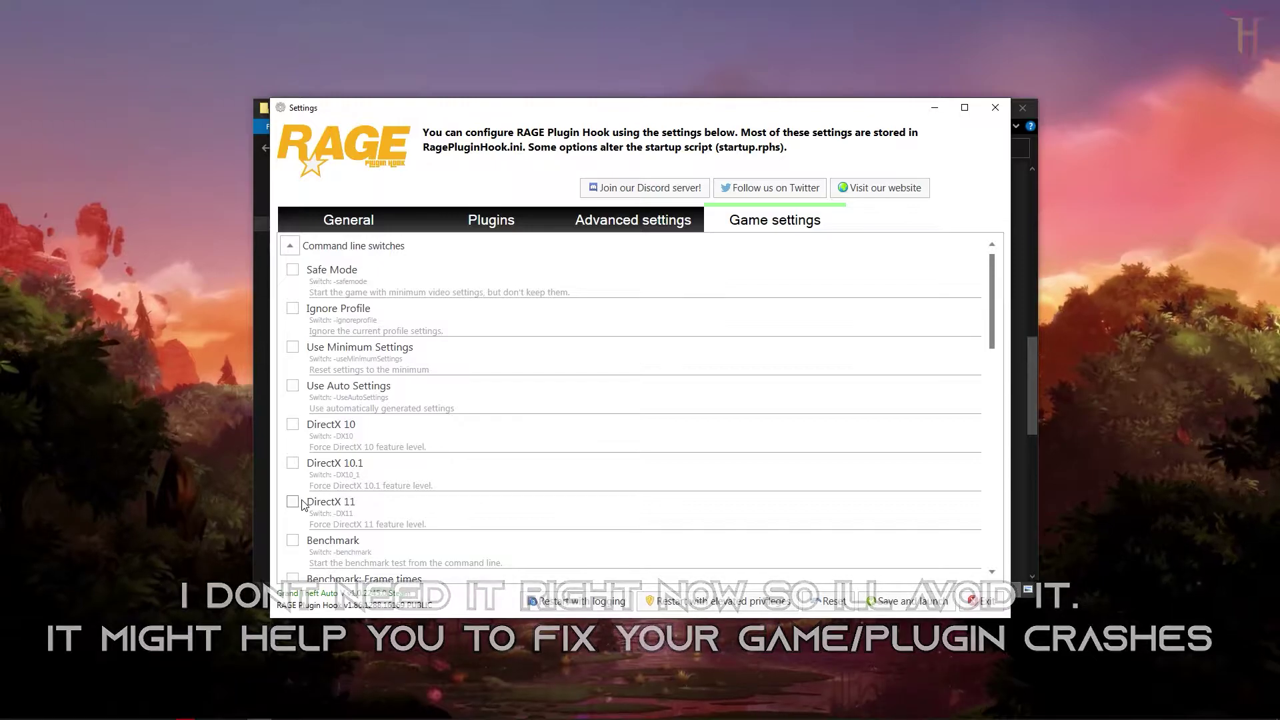
scroll(560, 523, down, 5)
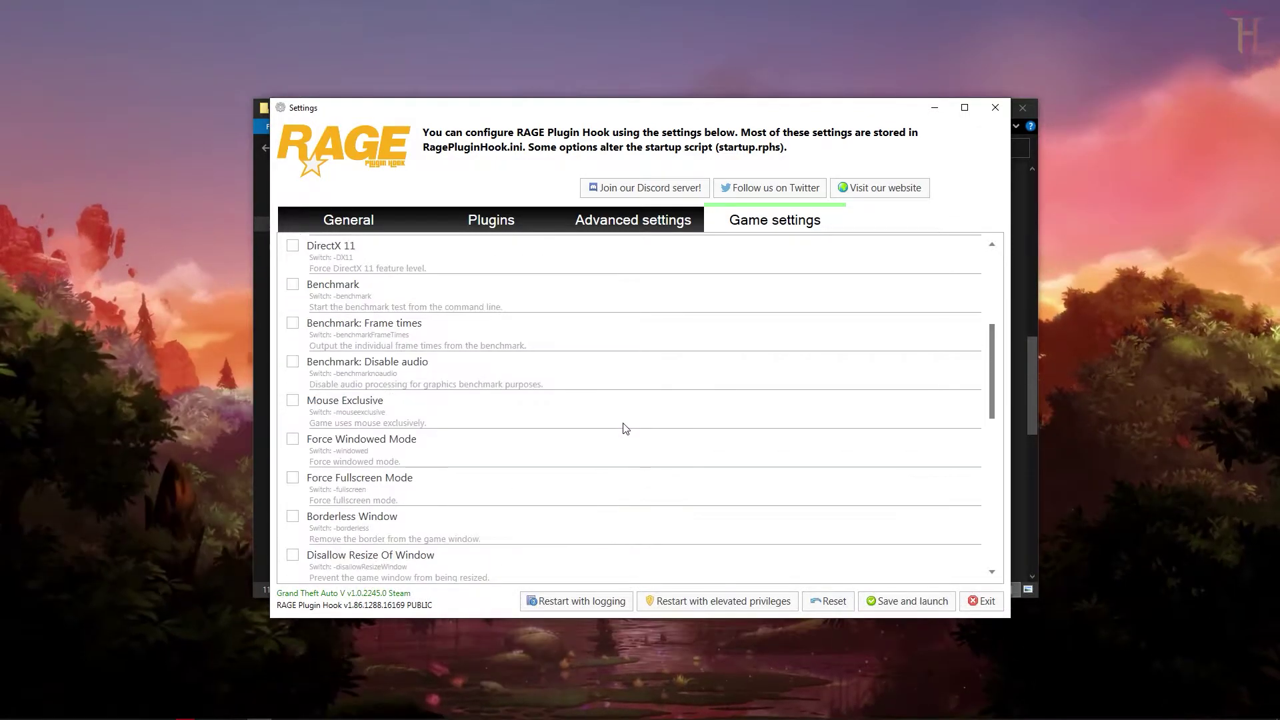
click(293, 440)
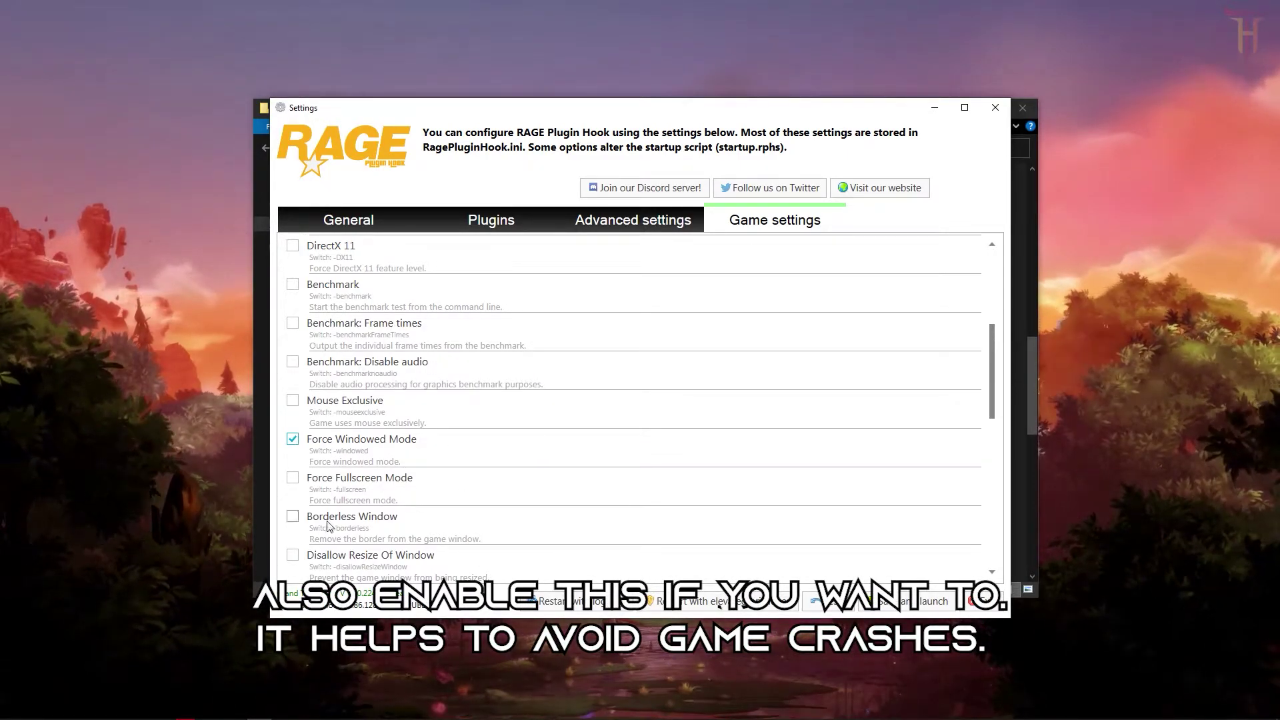
click(297, 524)
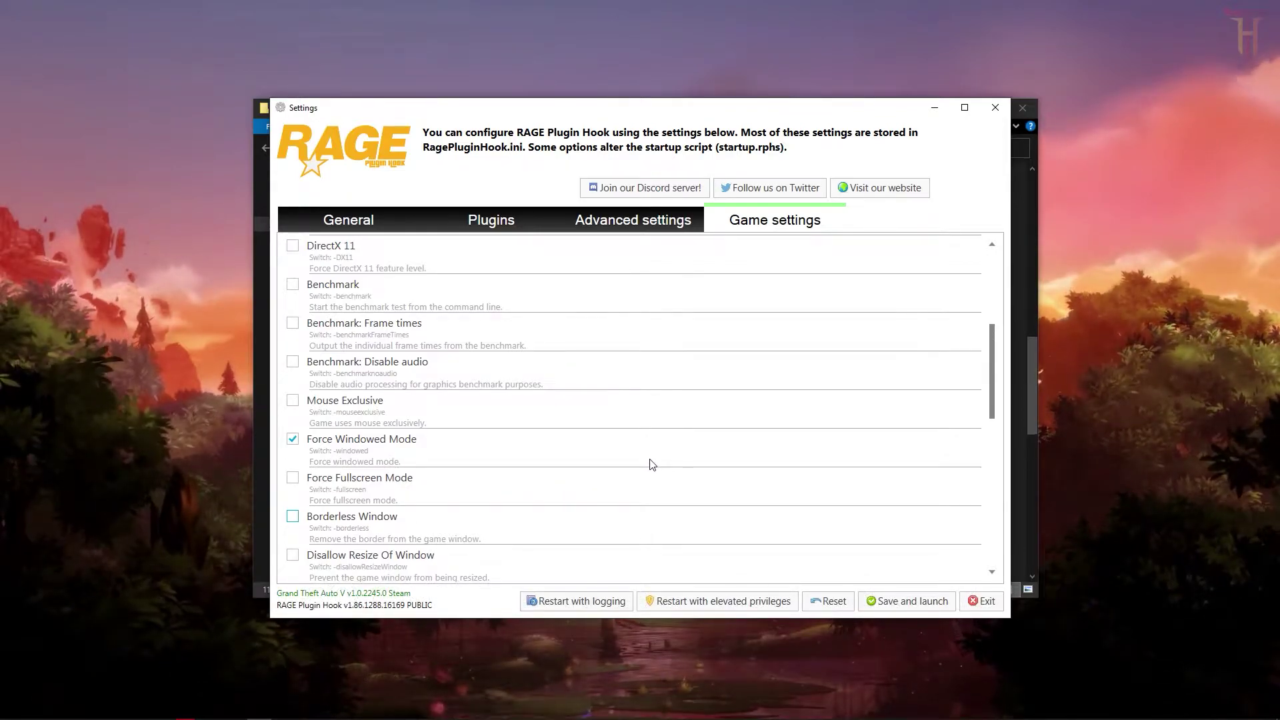
scroll(654, 465, down, 2)
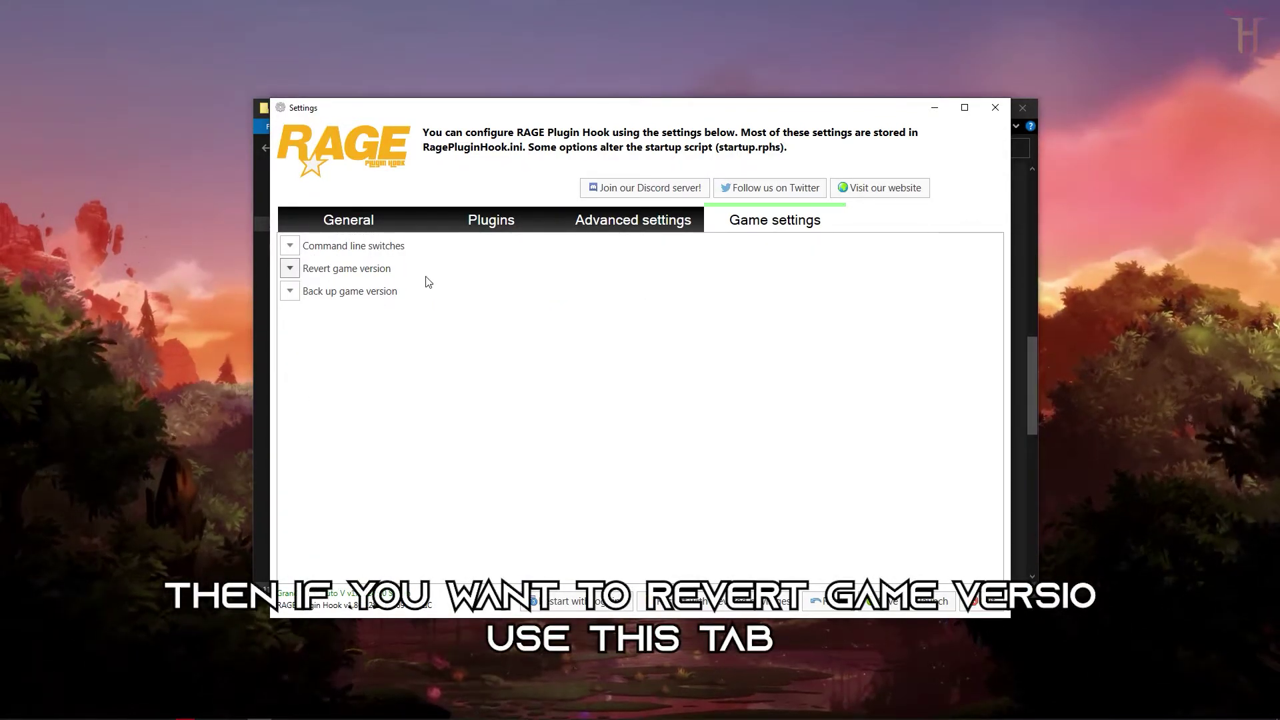
click(291, 269)
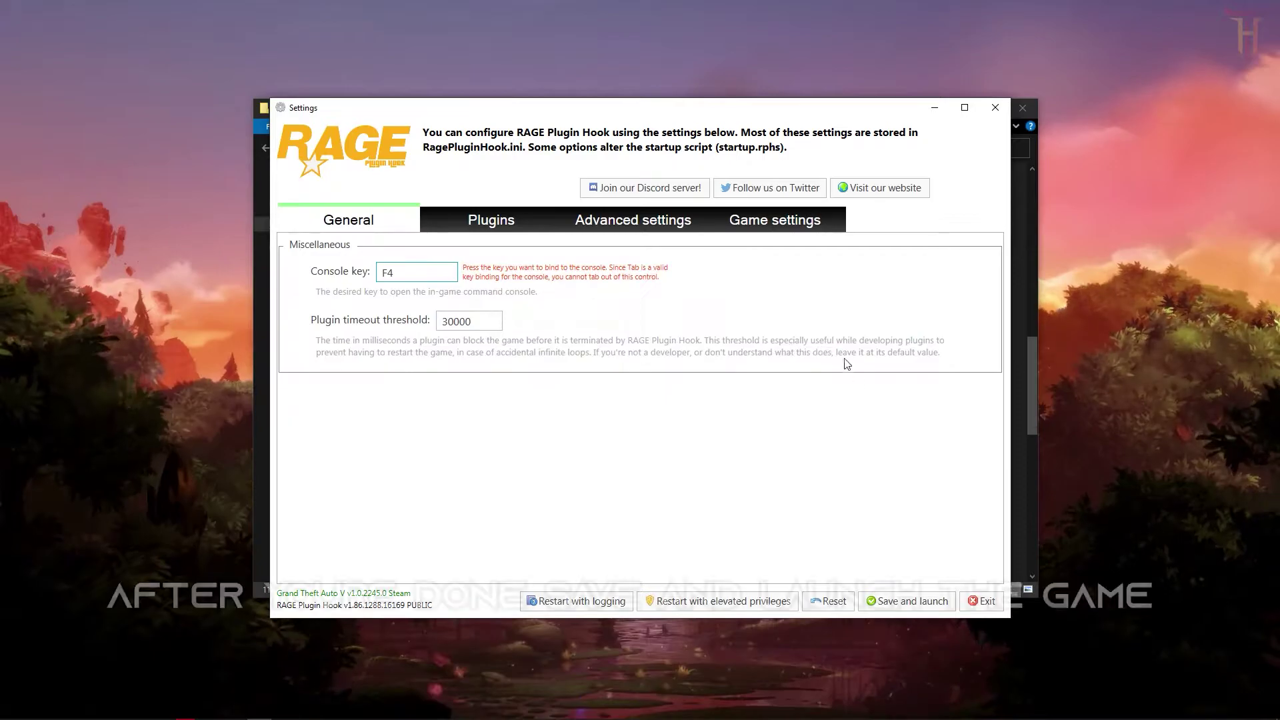
Step: Save the RAGE Plugin Hook settings and launch the game, acknowledging the notice about reopening the settings dialog
click(914, 603)
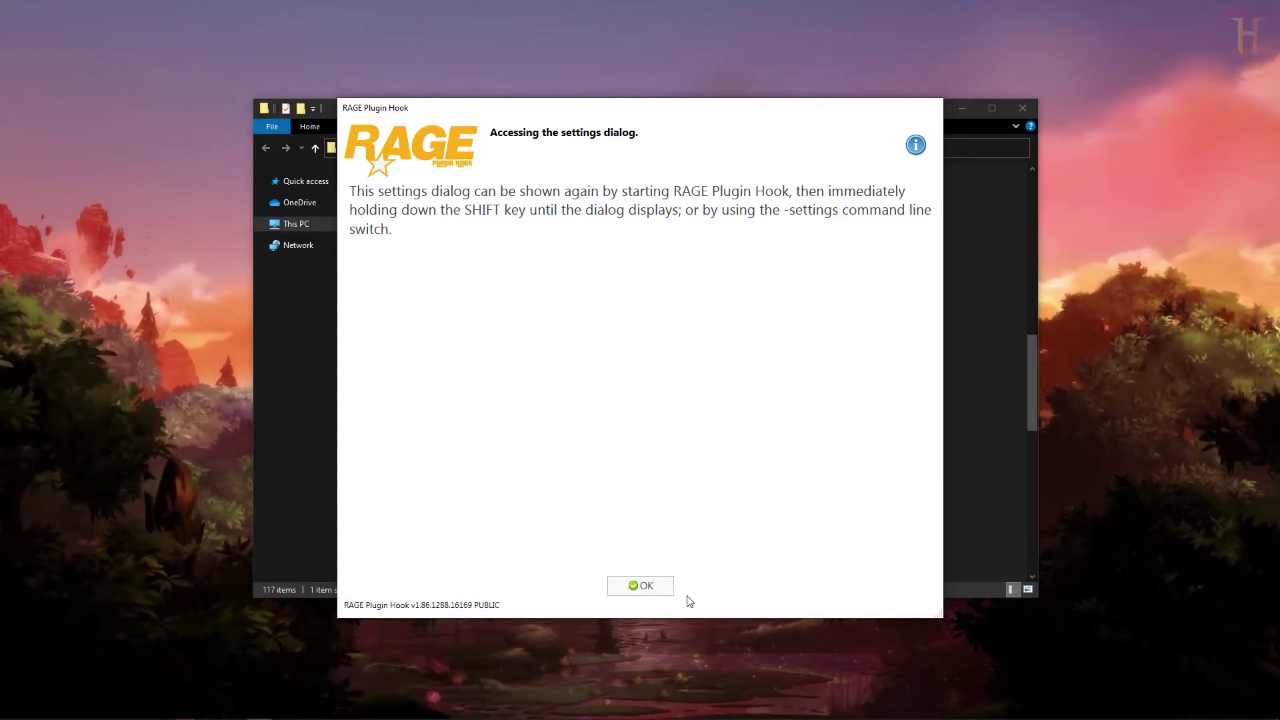
click(627, 592)
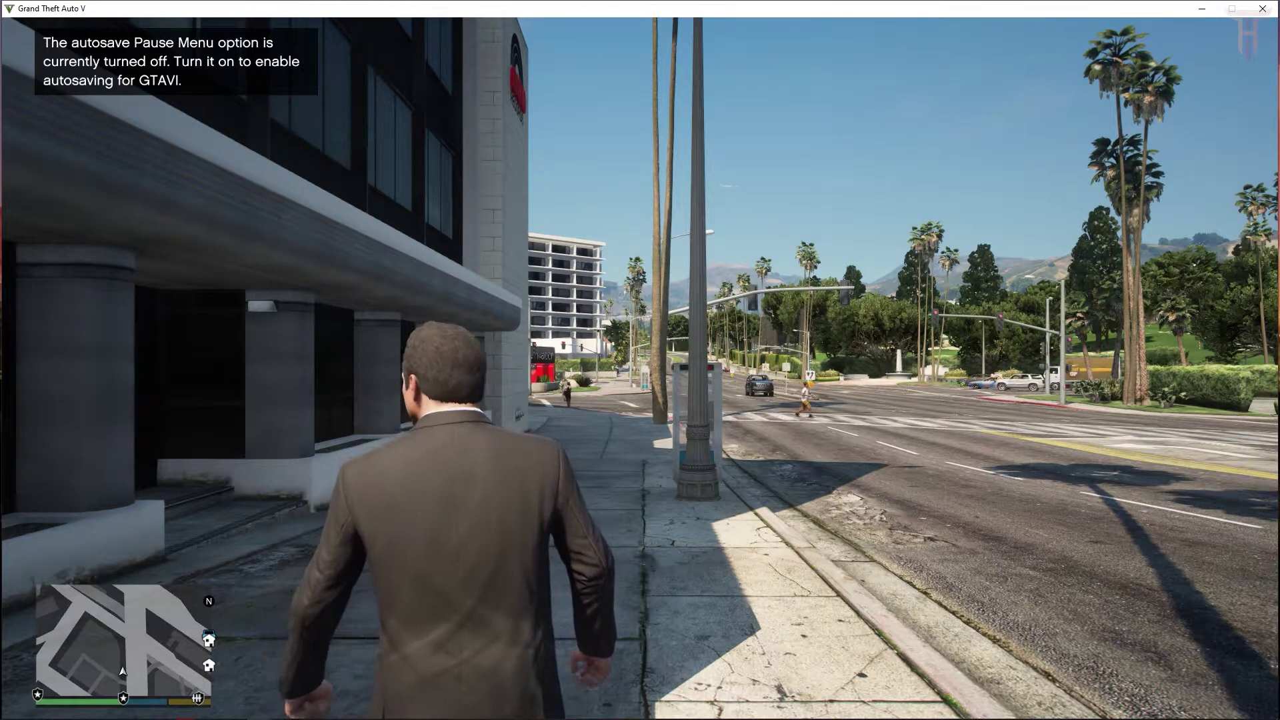
Step: Check the map for the police station, then drive to the Police Department and get out of the car in front of it
key(p)
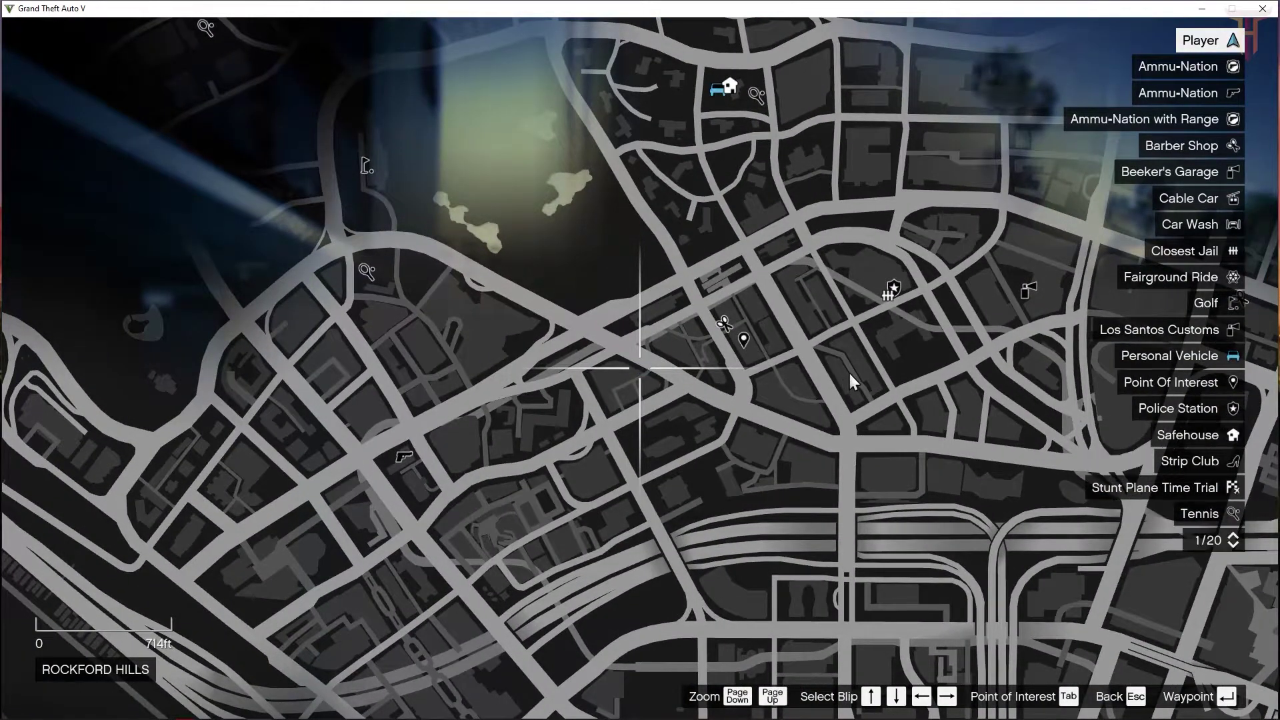
drag(849, 373, 763, 374)
key(Escape)
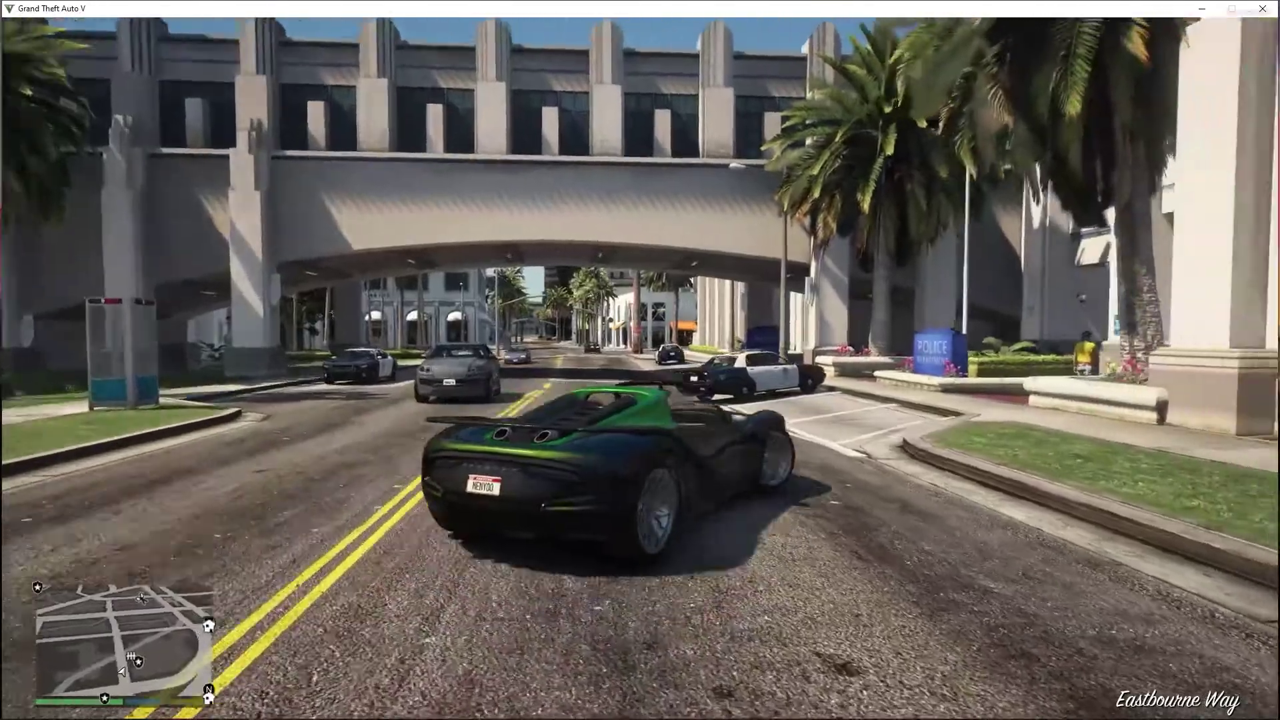
key(d)
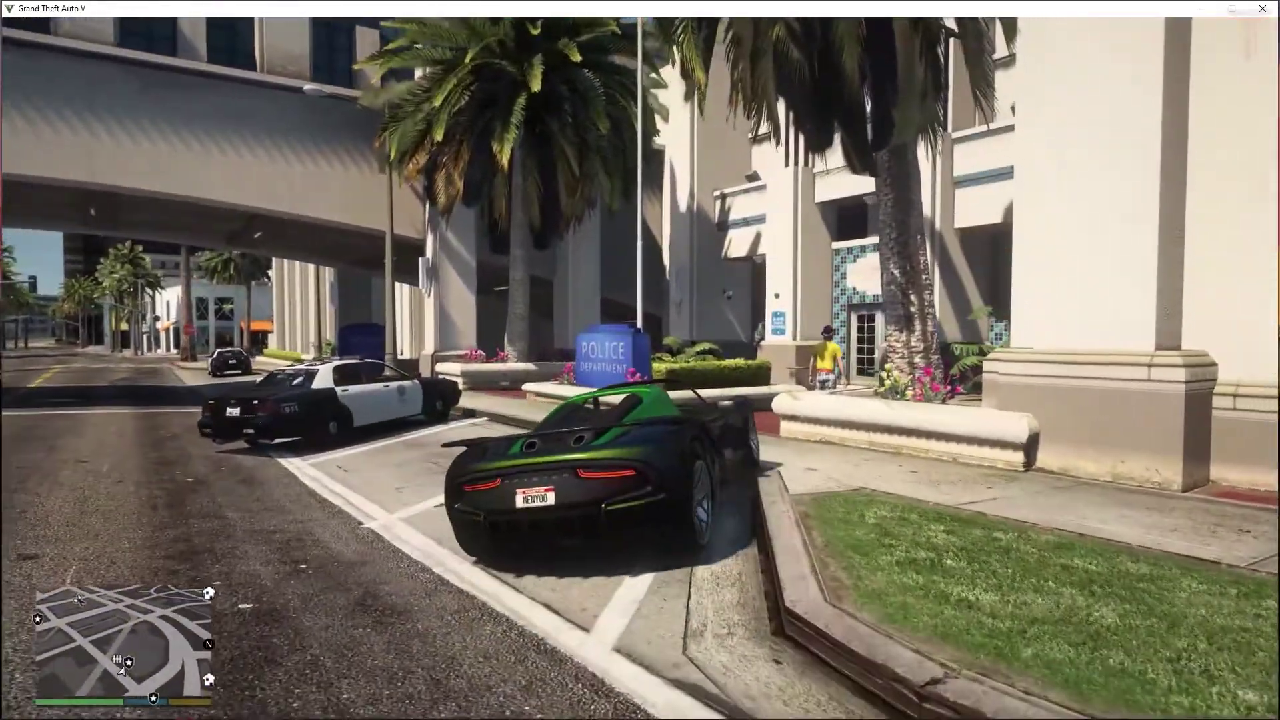
key(f)
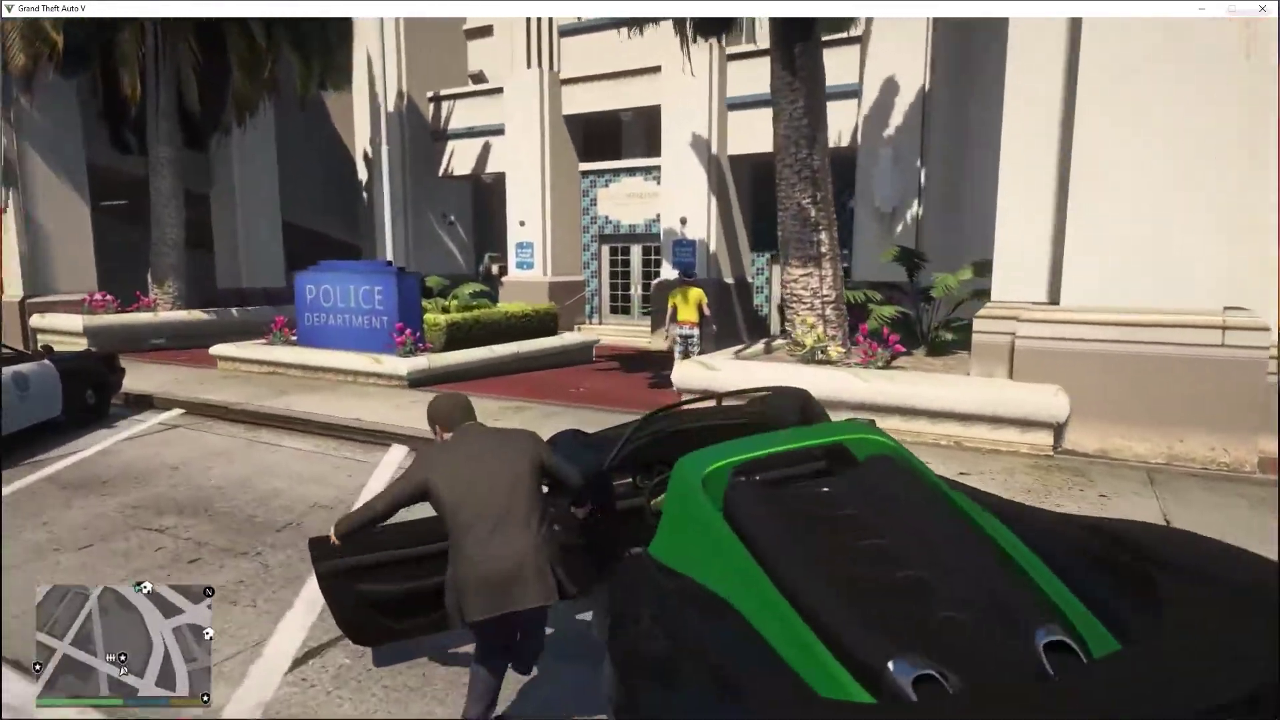
key(w)
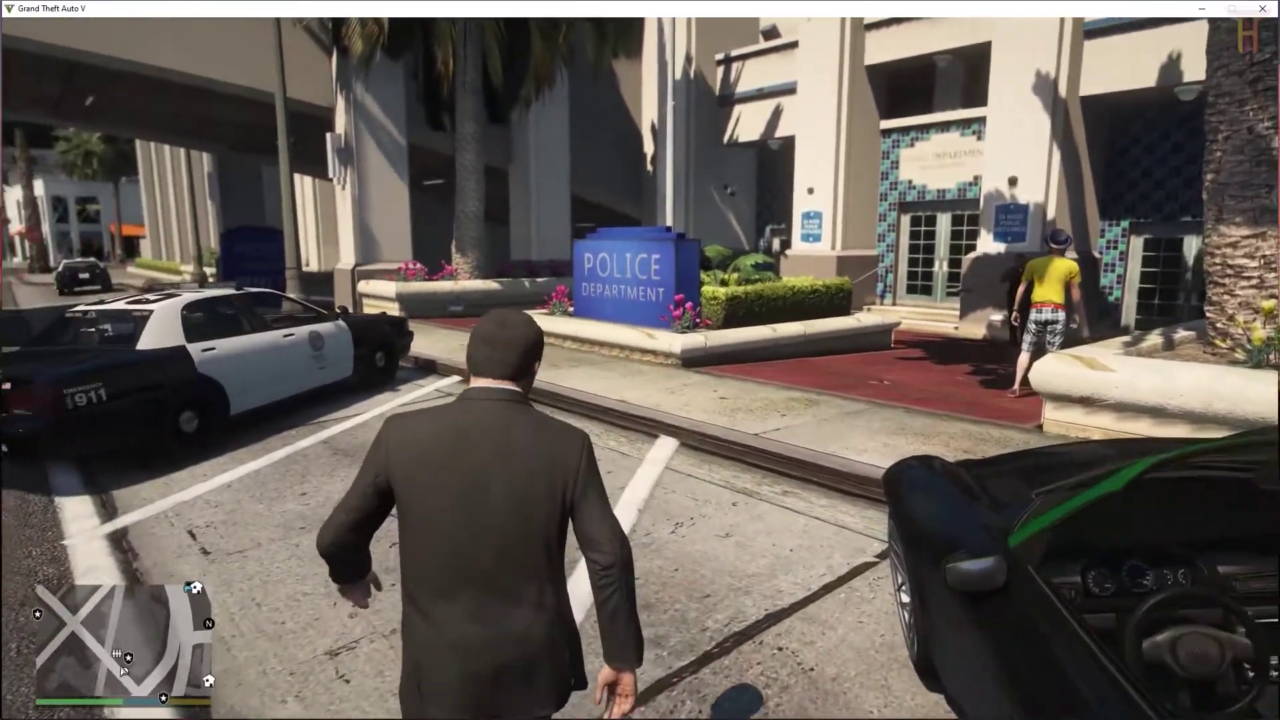
Step: Open Player Options in the in-game trainer menu
key(F8)
key(Down)
key(Return)
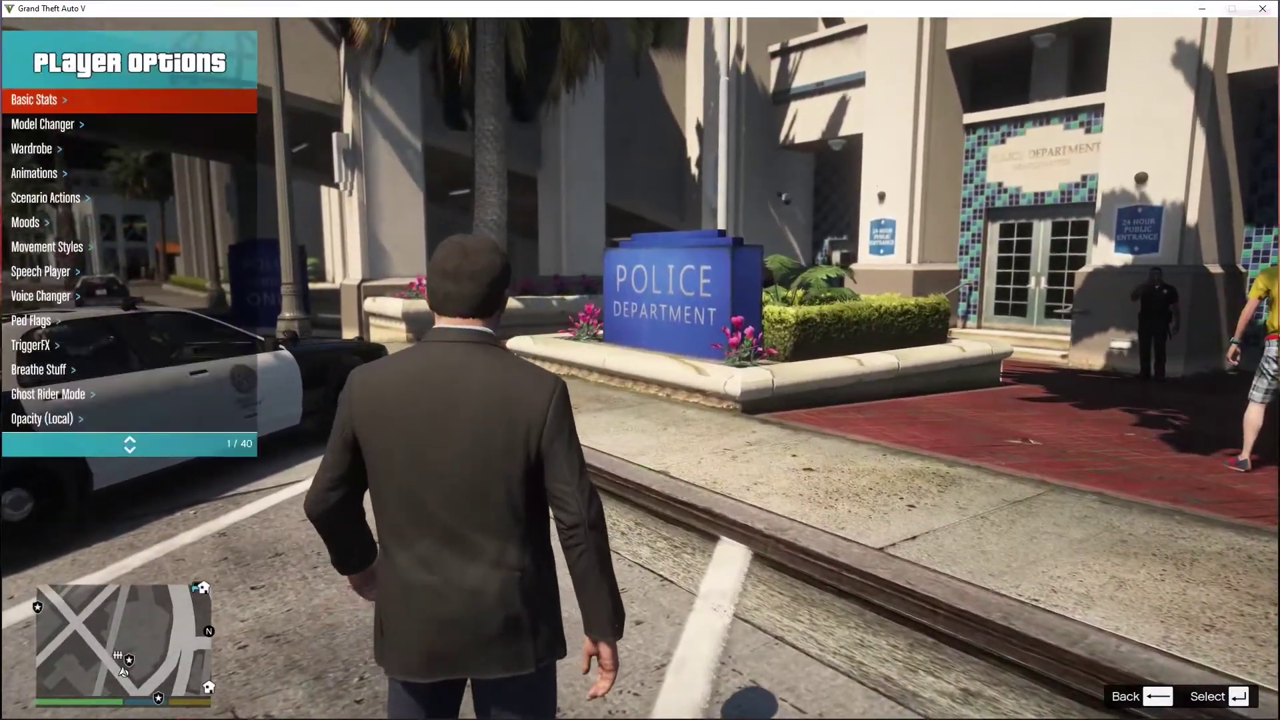